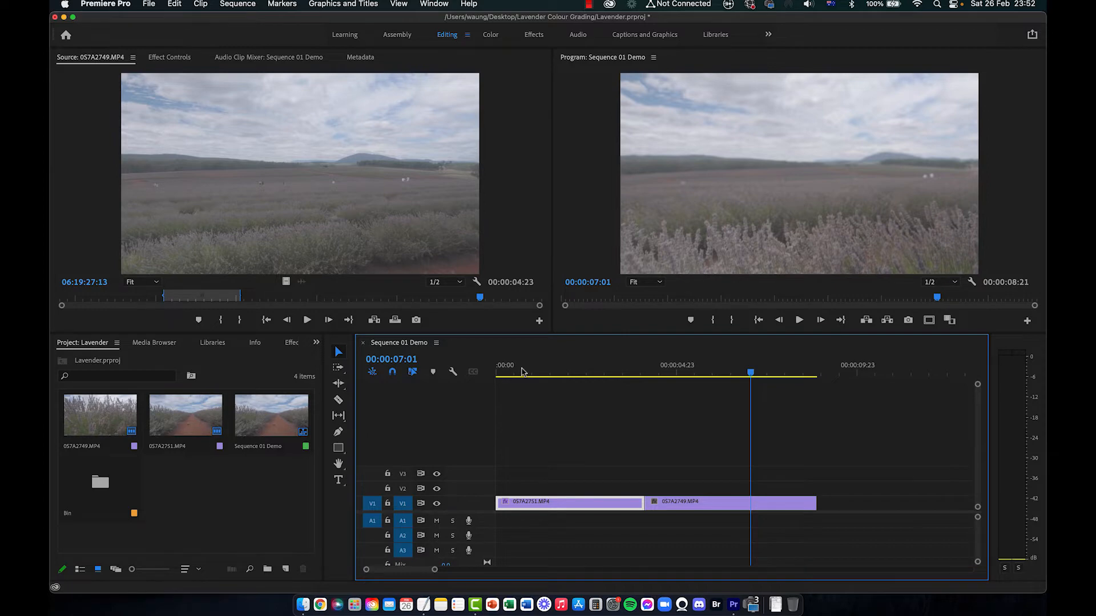
# Switch to the Color workspace and check which scope types are enabled in the Lumetri Scopes settings.
pyautogui.click(459, 5)
pyautogui.moveTo(434, 5)
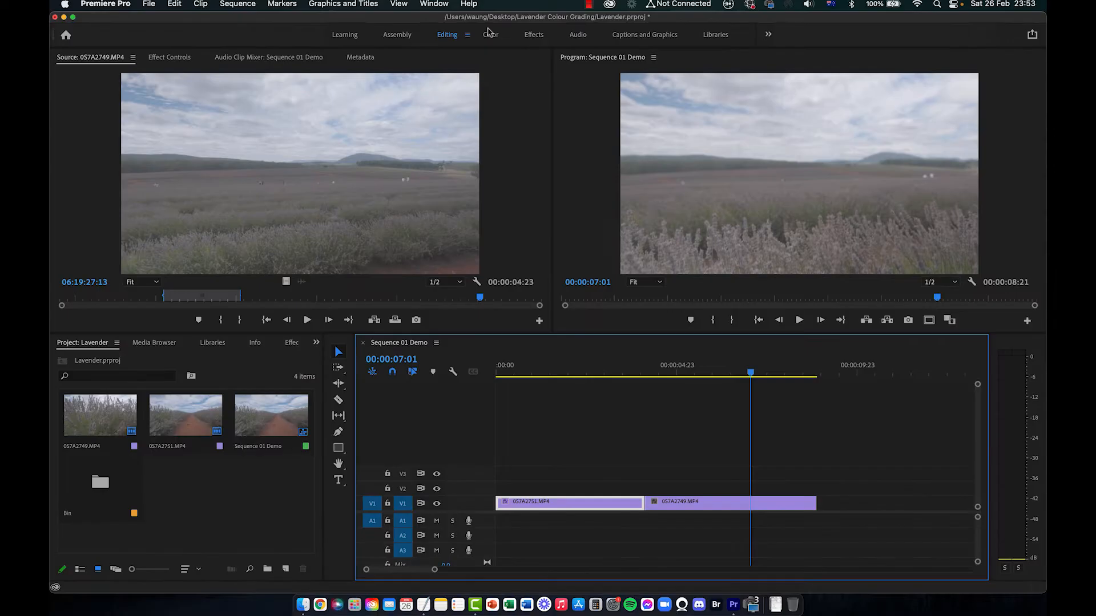
pyautogui.click(489, 36)
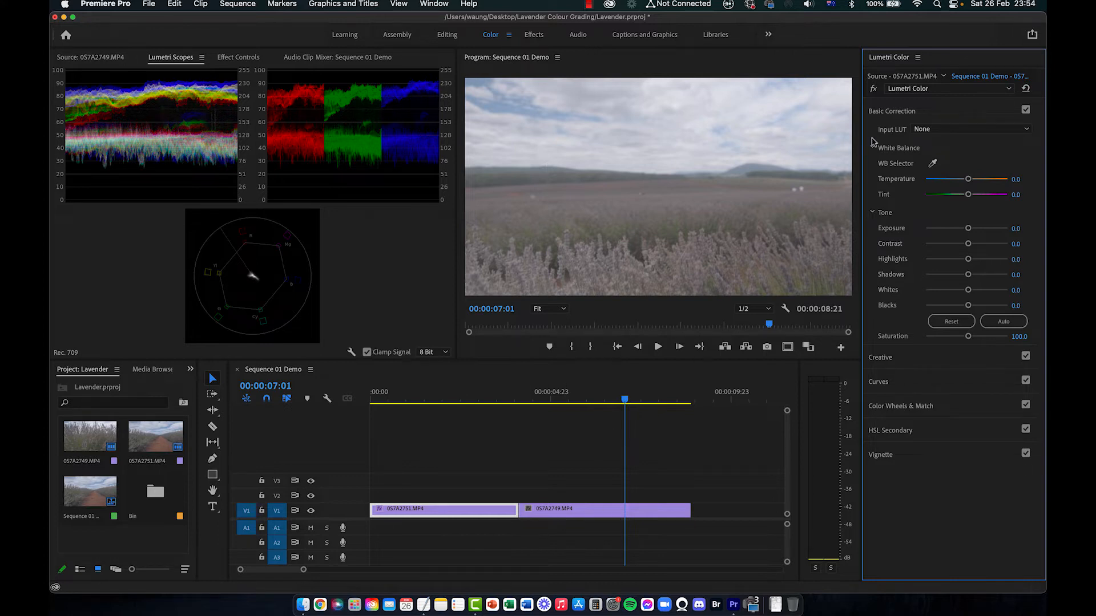
pyautogui.click(331, 333)
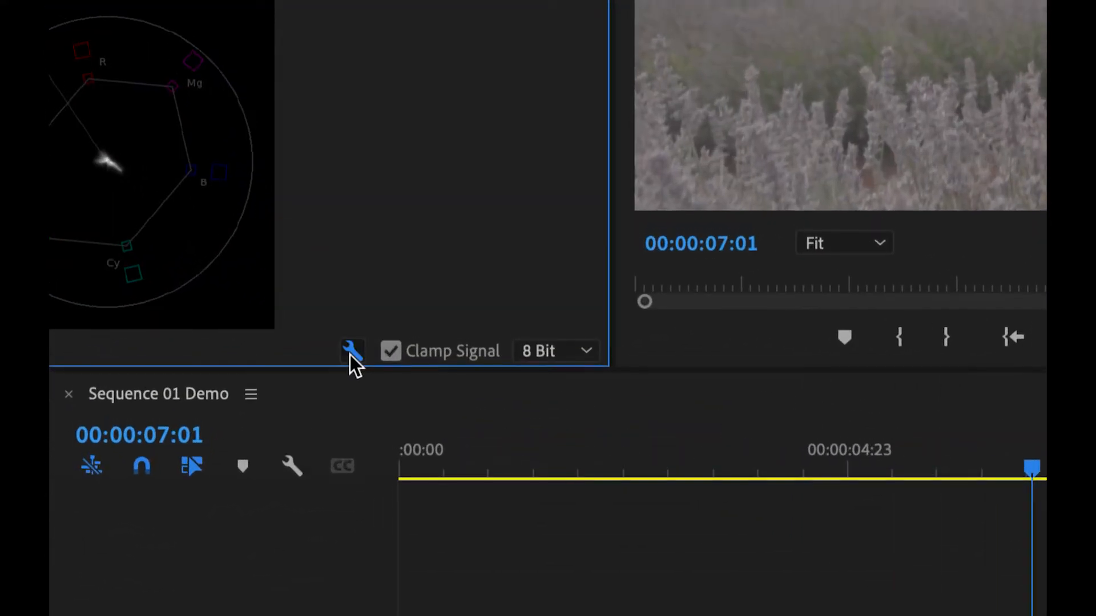
pyautogui.click(352, 350)
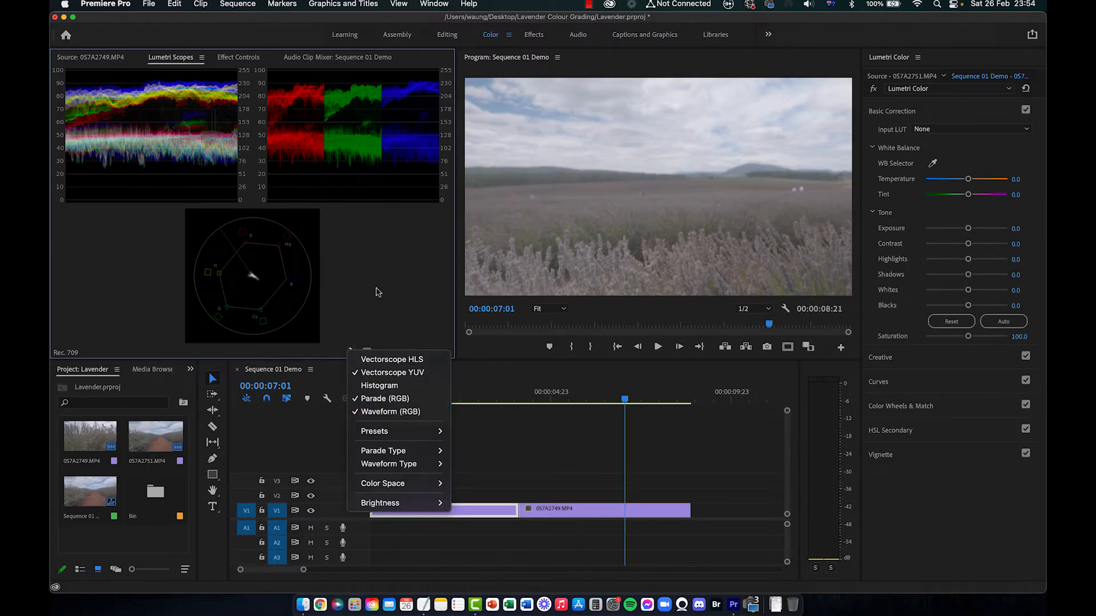
pyautogui.click(376, 292)
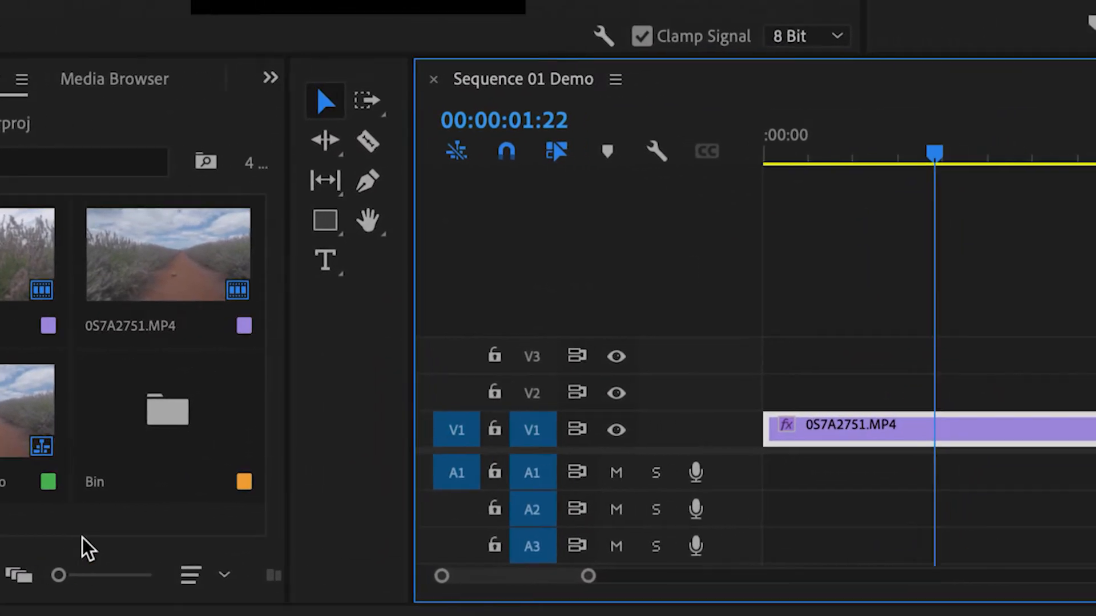
# Create a new 1920 x 1080 adjustment layer at 23.976 fps with square pixels in the project.
pyautogui.moveTo(157, 537); pyautogui.dragTo(261, 533)
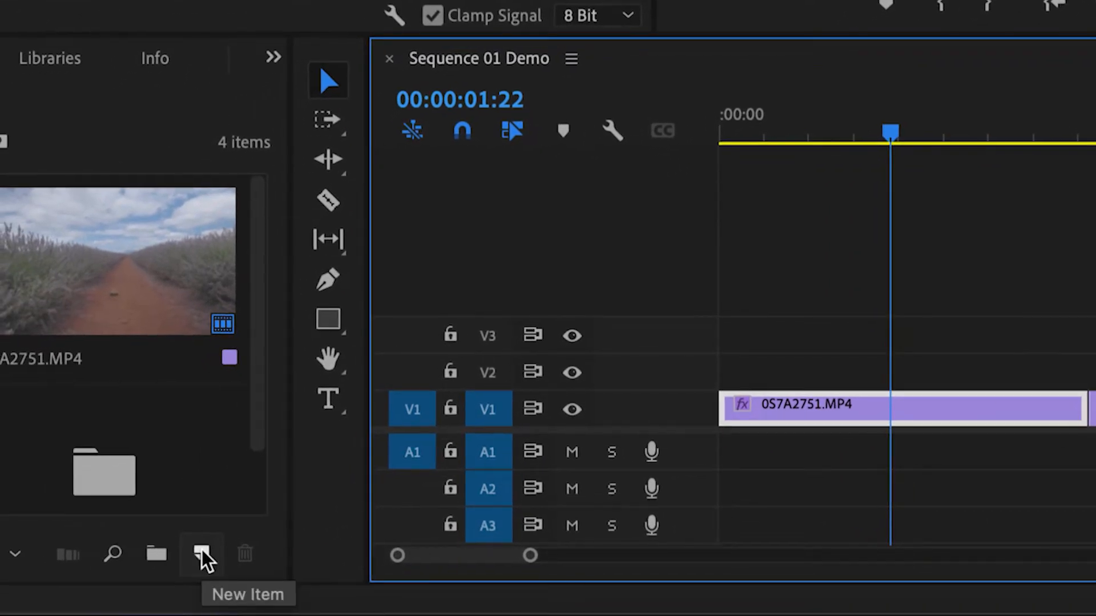
pyautogui.click(202, 555)
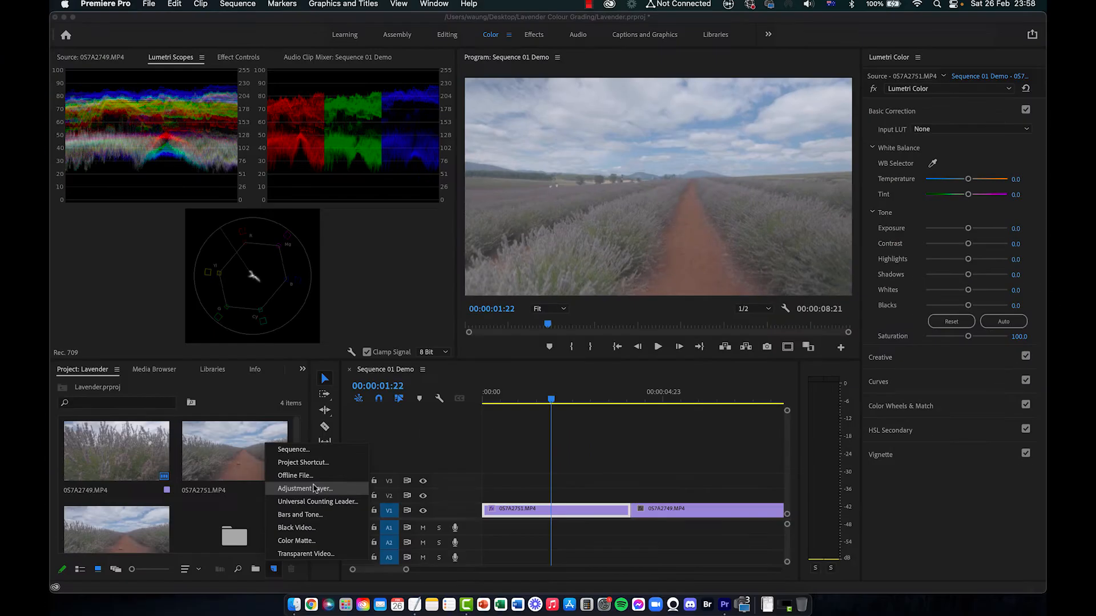
pyautogui.click(239, 485)
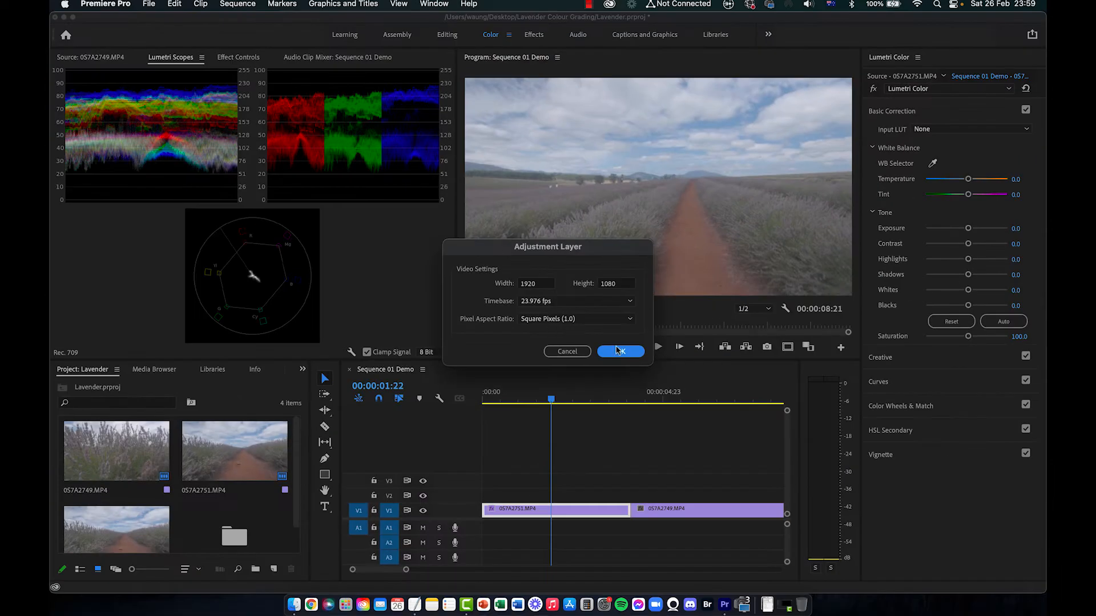
pyautogui.click(621, 351)
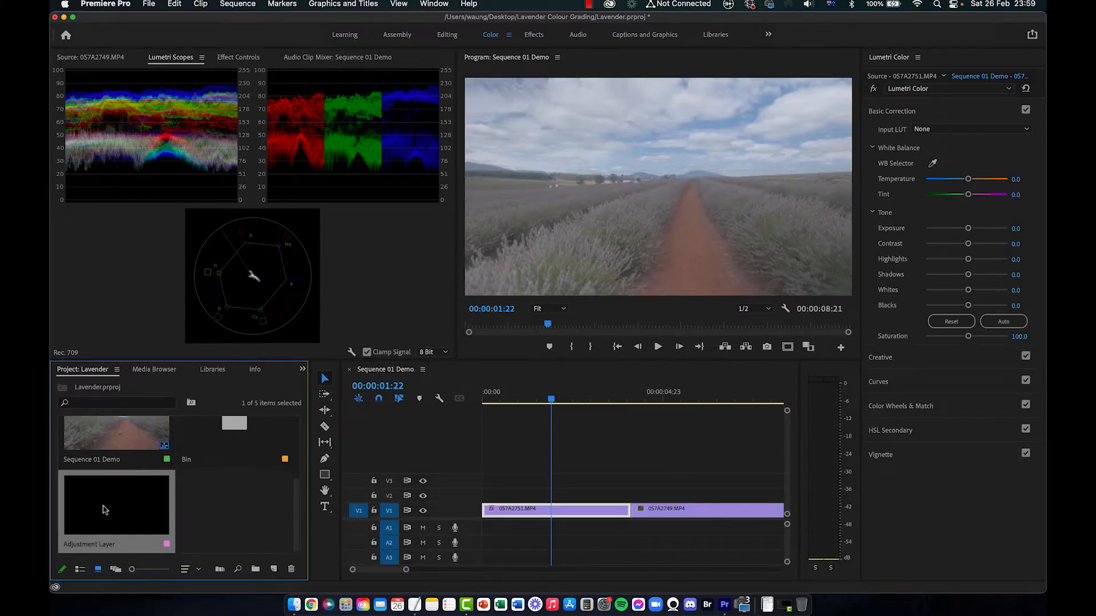
# Place the adjustment layer on V2, trimmed to the length of the 0S7A2751.MP4 clip, and lock video track V1.
pyautogui.moveTo(136, 442); pyautogui.dragTo(598, 348)
pyautogui.moveTo(409, 437); pyautogui.dragTo(474, 502)
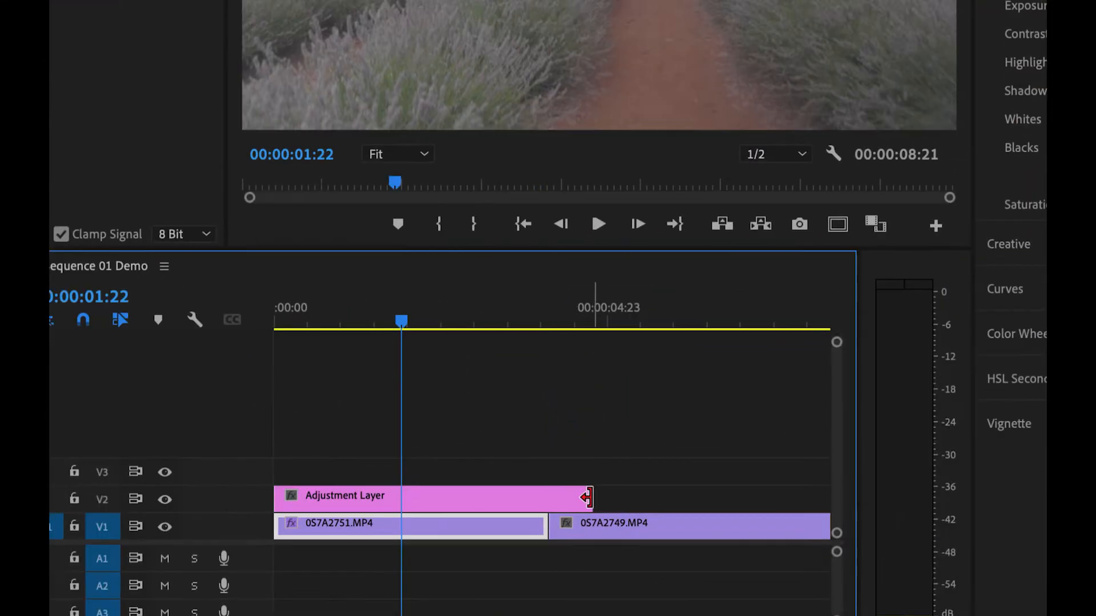
pyautogui.moveTo(817, 489); pyautogui.dragTo(762, 489)
pyautogui.moveTo(573, 498); pyautogui.dragTo(572, 498)
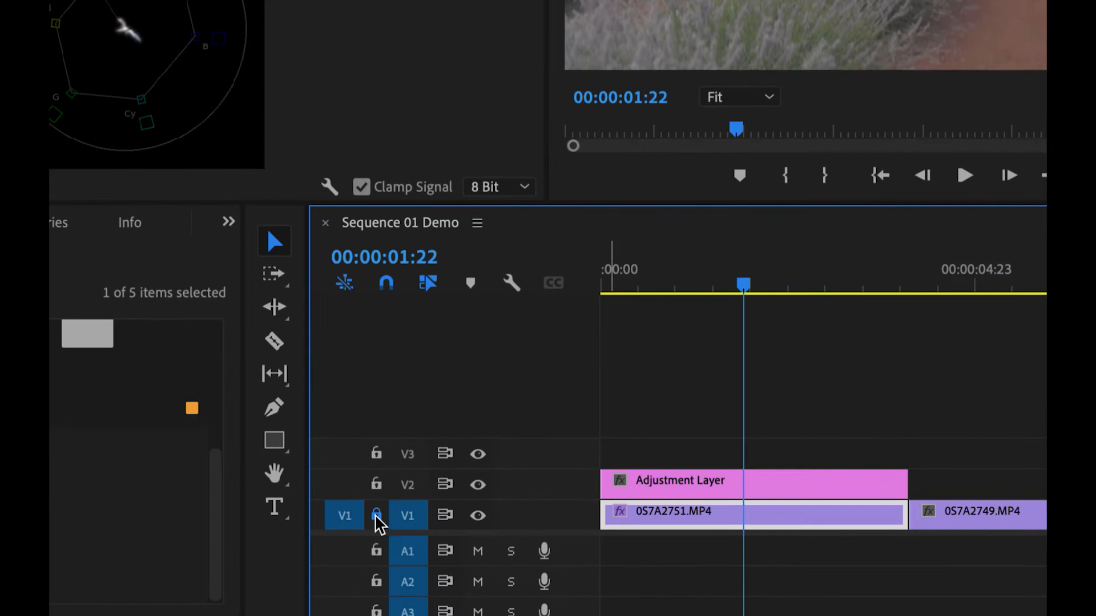
pyautogui.click(376, 515)
pyautogui.moveTo(610, 514); pyautogui.dragTo(596, 515)
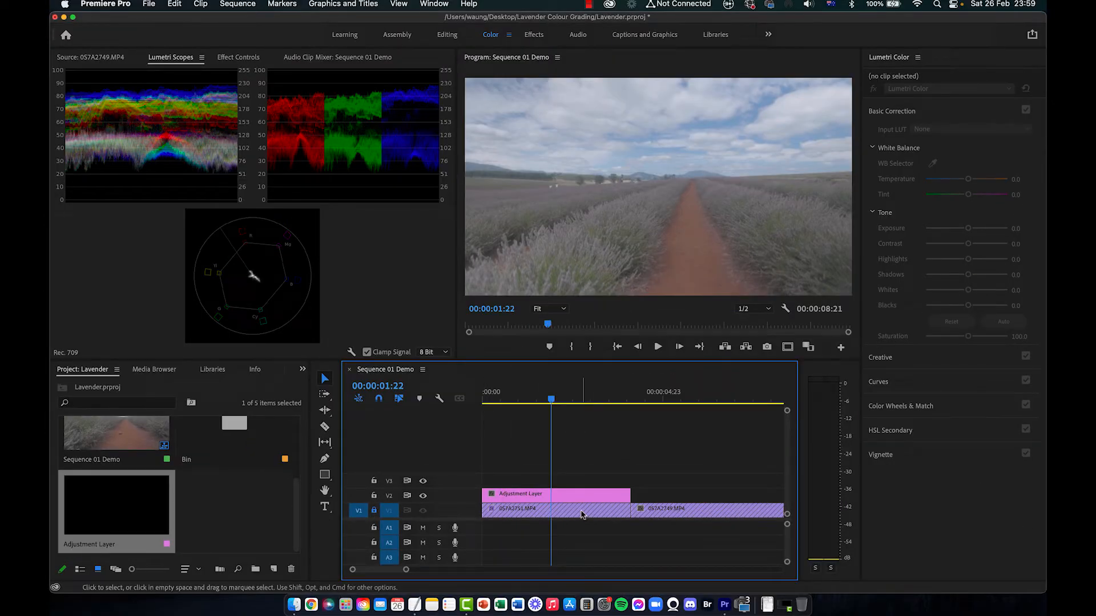
# Set the adjustment layer's temperature to 15.1, contrast to 46.8, highlights to 25.2, shadows to -35.3, whites to 10.8 and blacks to -23.7.
pyautogui.click(554, 496)
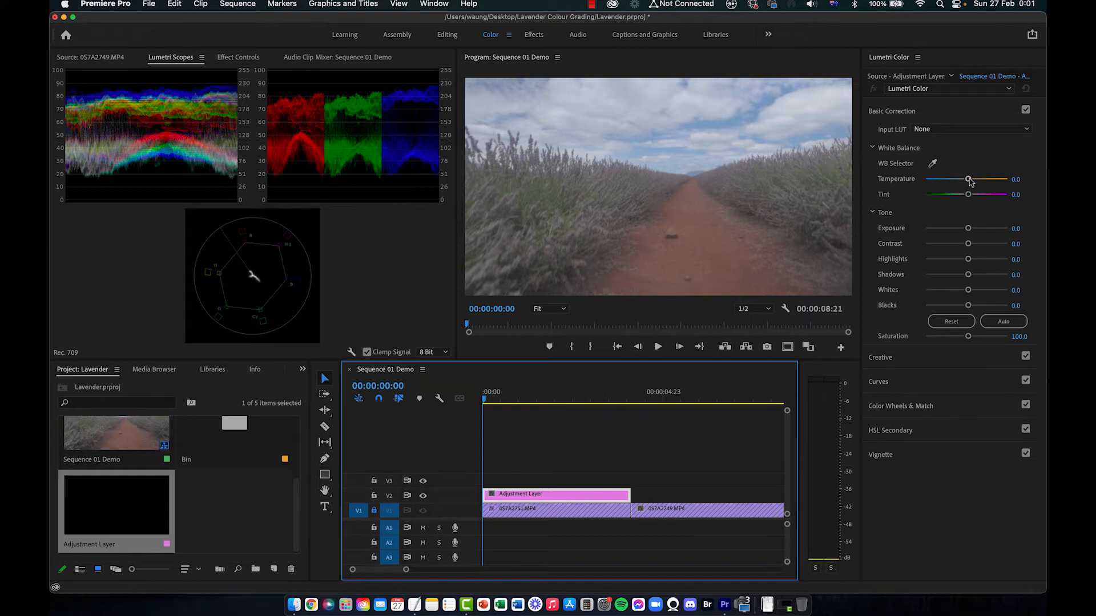
pyautogui.moveTo(968, 180); pyautogui.dragTo(973, 182)
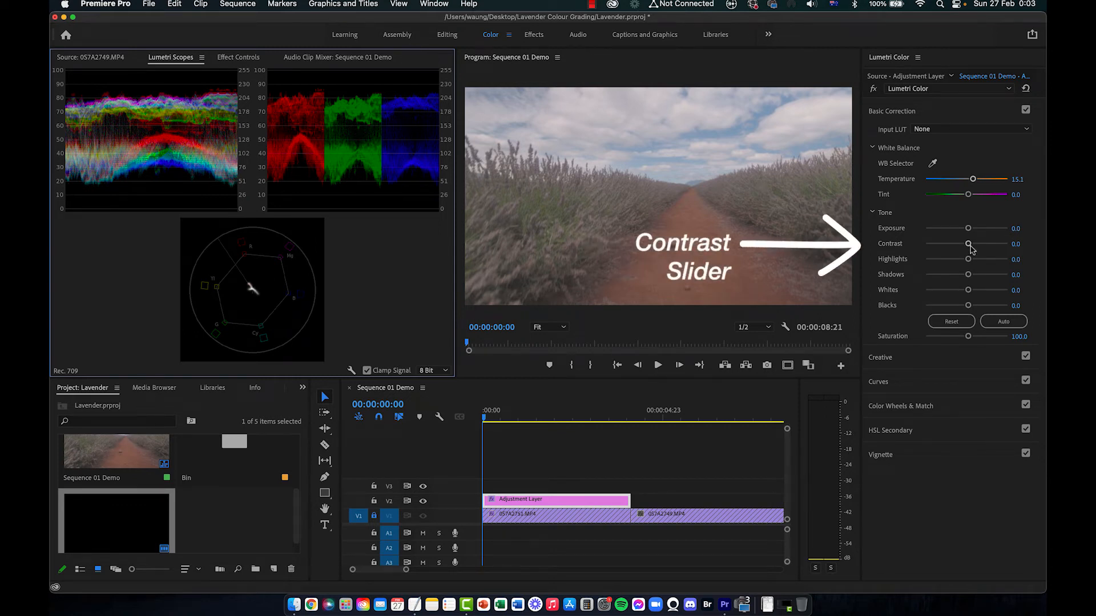
pyautogui.click(969, 252)
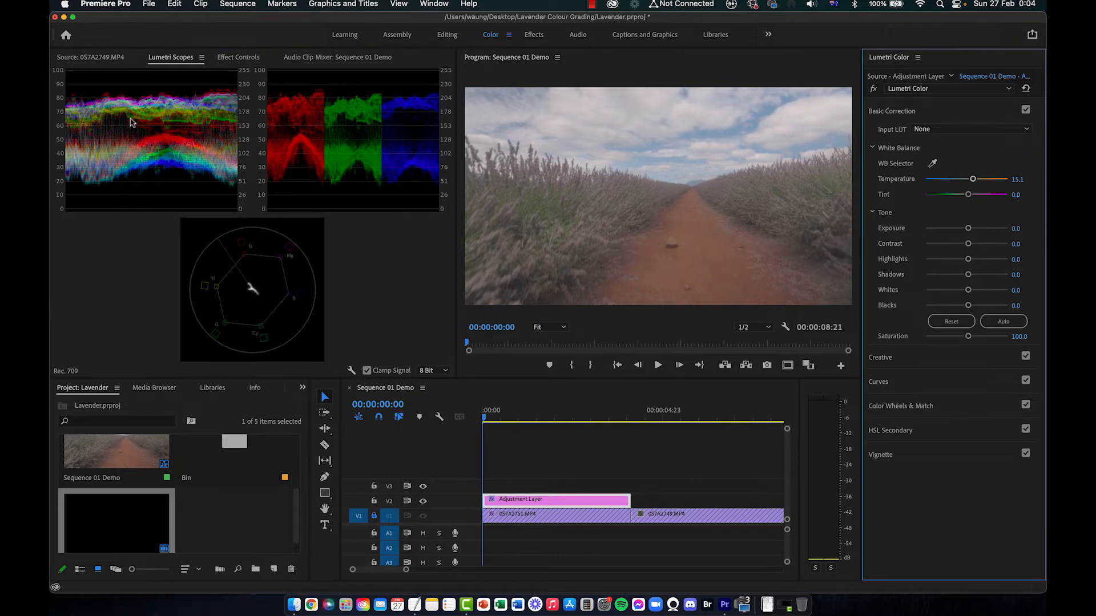
pyautogui.moveTo(968, 245); pyautogui.dragTo(985, 247)
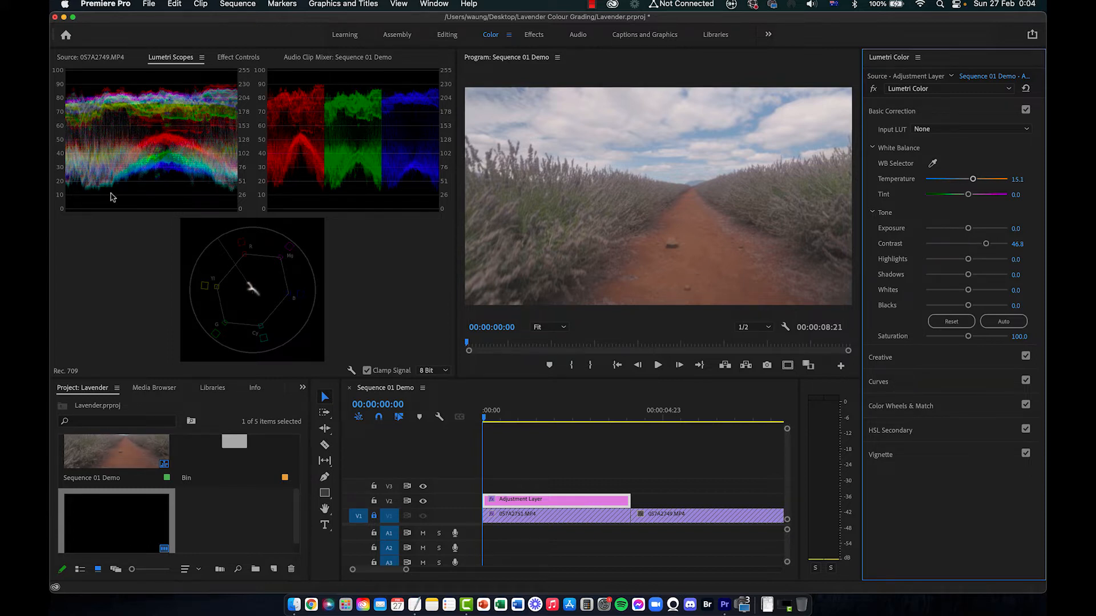
pyautogui.moveTo(967, 259); pyautogui.dragTo(969, 292)
pyautogui.moveTo(970, 290)
pyautogui.mouseDown()
pyautogui.moveTo(969, 306)
pyautogui.moveTo(957, 306)
pyautogui.mouseUp()
# Play the corrected clip from the start and compare the image with Basic Correction off and on.
pyautogui.click(484, 419)
pyautogui.press('space')
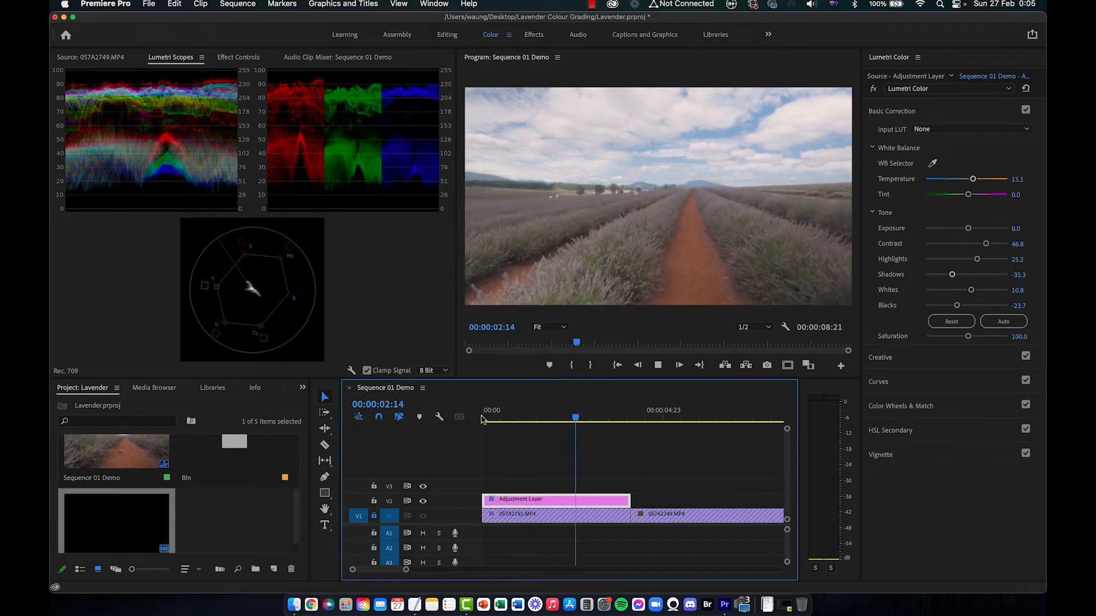
pyautogui.press('space')
pyautogui.click(1026, 110)
pyautogui.click(1026, 111)
# Raise the Basic Correction saturation slightly and set Creative sharpen to 28.1, vibrance to 20.9 and saturation to 119.4.
pyautogui.click(615, 409)
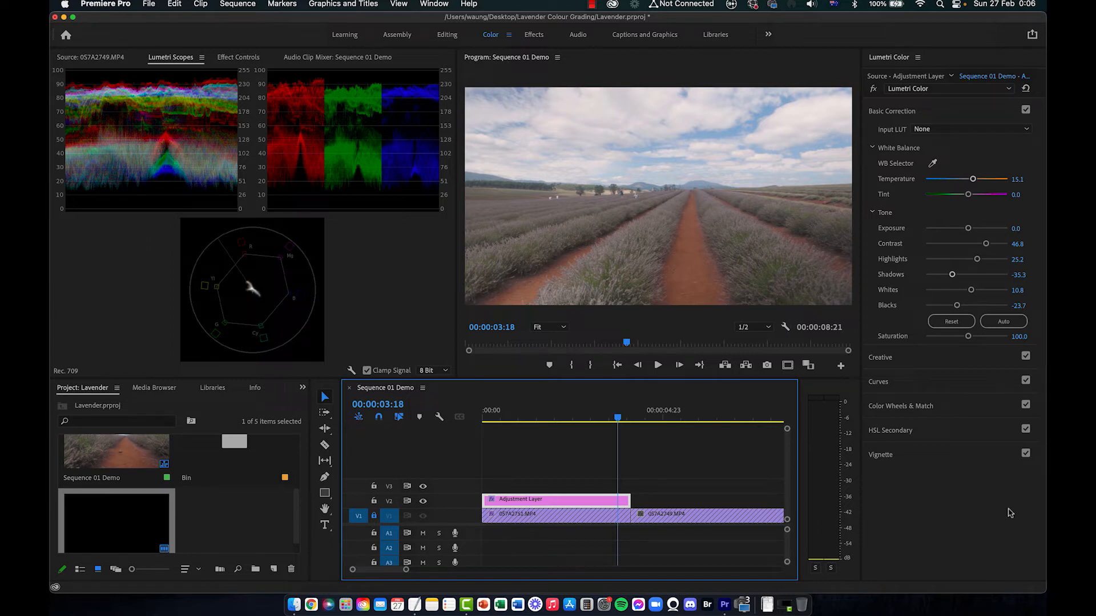
pyautogui.moveTo(969, 339); pyautogui.dragTo(973, 340)
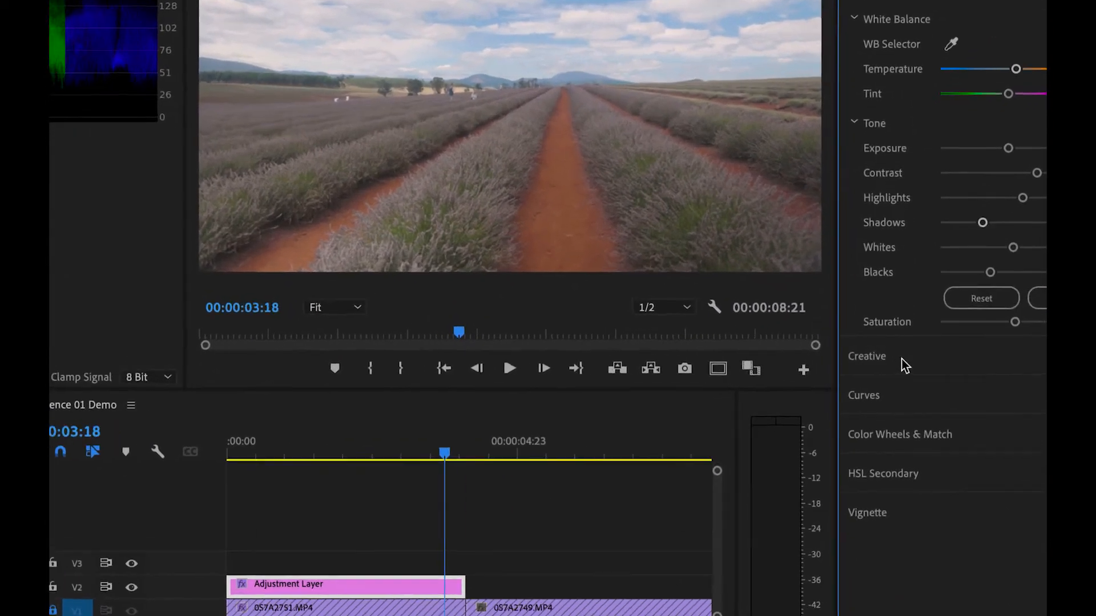
pyautogui.click(903, 360)
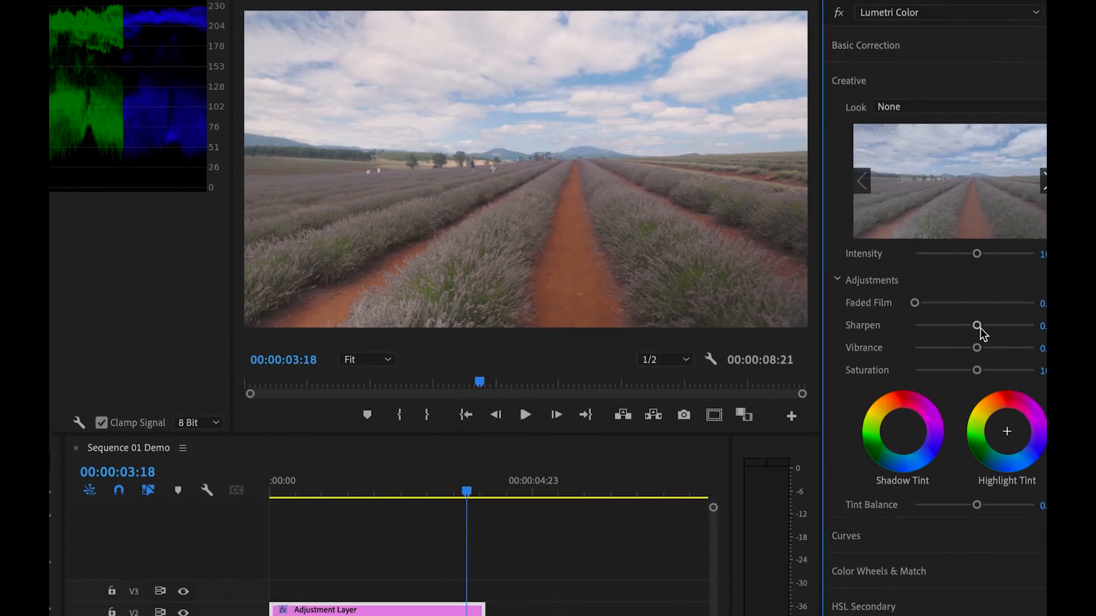
pyautogui.moveTo(977, 326); pyautogui.dragTo(985, 347)
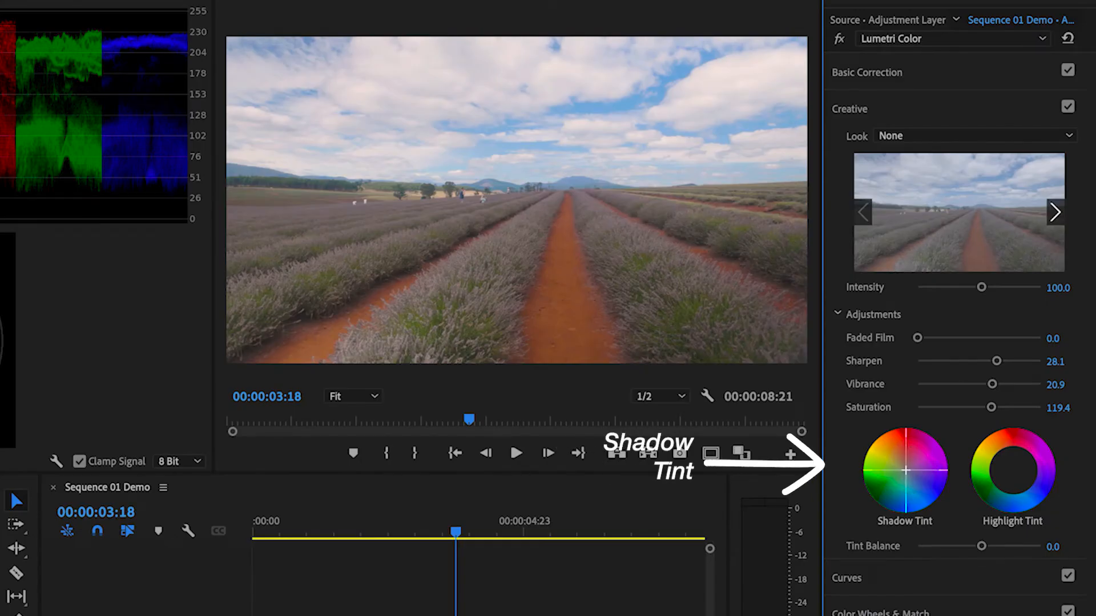
# Shift the Creative shadow tint slightly toward magenta and set the tint balance to 13.7.
pyautogui.moveTo(906, 470); pyautogui.dragTo(912, 466)
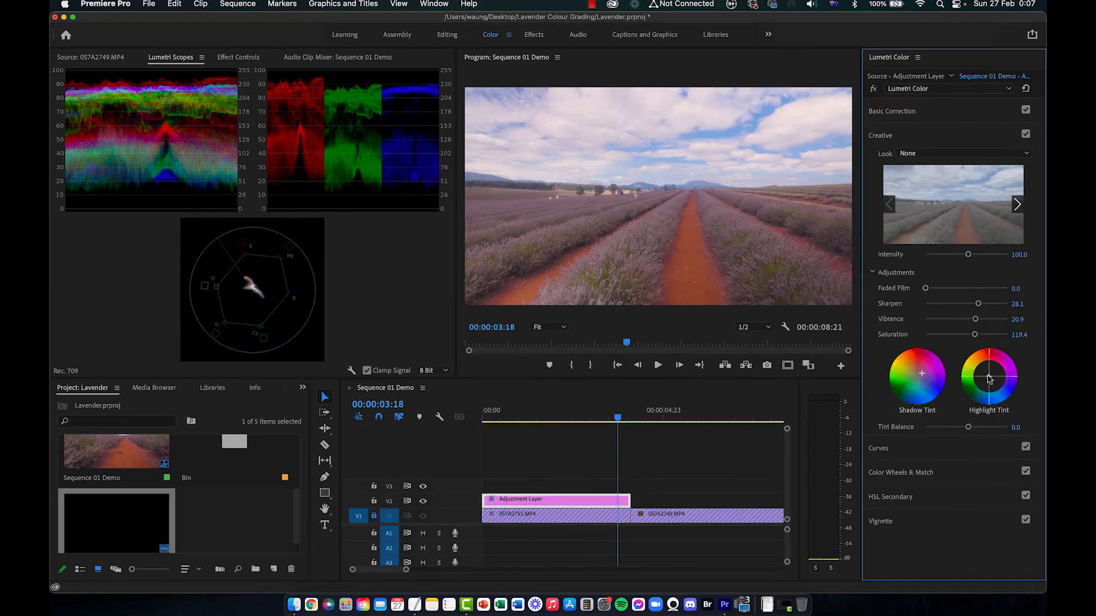
pyautogui.moveTo(988, 376)
pyautogui.mouseDown()
pyautogui.moveTo(989, 363)
pyautogui.moveTo(991, 379)
pyautogui.mouseUp()
pyautogui.moveTo(1025, 490)
pyautogui.mouseDown()
pyautogui.moveTo(1013, 499)
pyautogui.moveTo(1022, 484)
pyautogui.mouseUp()
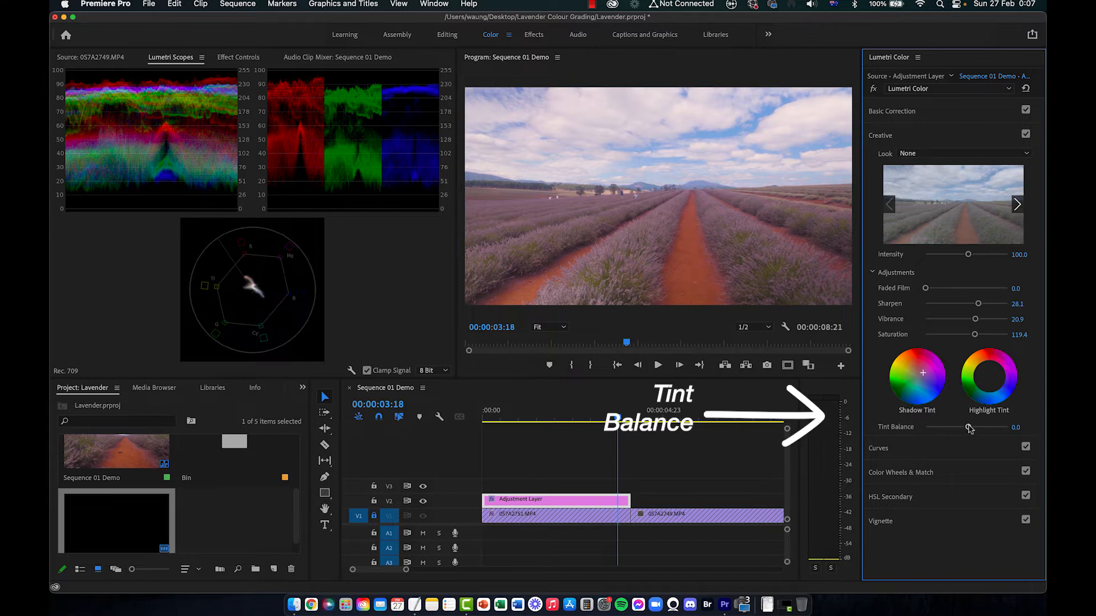
pyautogui.moveTo(968, 428); pyautogui.dragTo(972, 429)
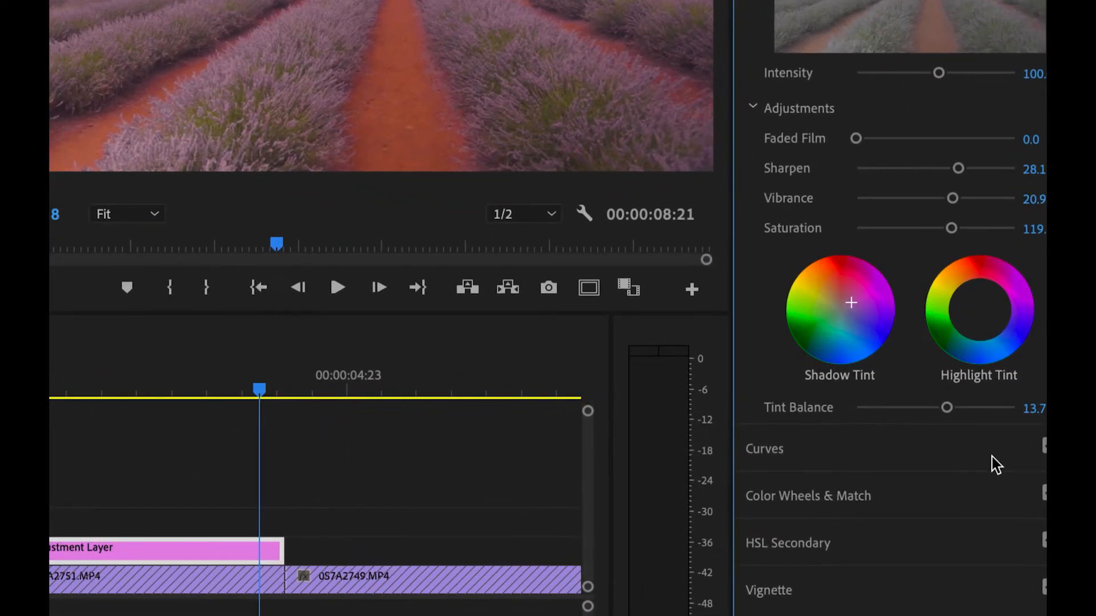
# Add a midtone anchor and a lowered shadow point to the master RGB curve, and compare the image with Curves off and on.
pyautogui.click(992, 456)
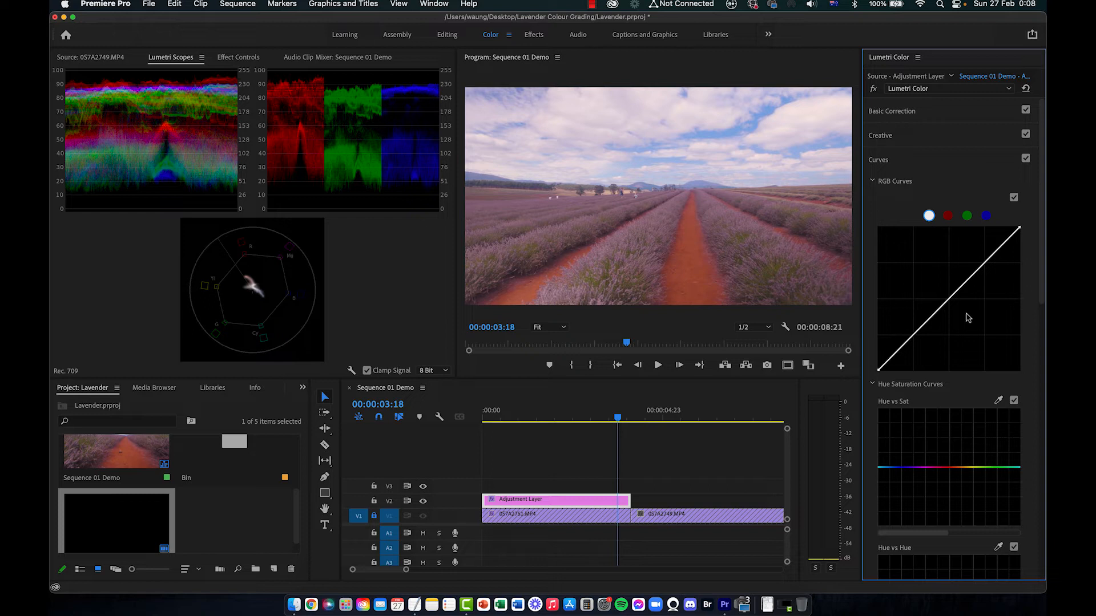
pyautogui.click(913, 337)
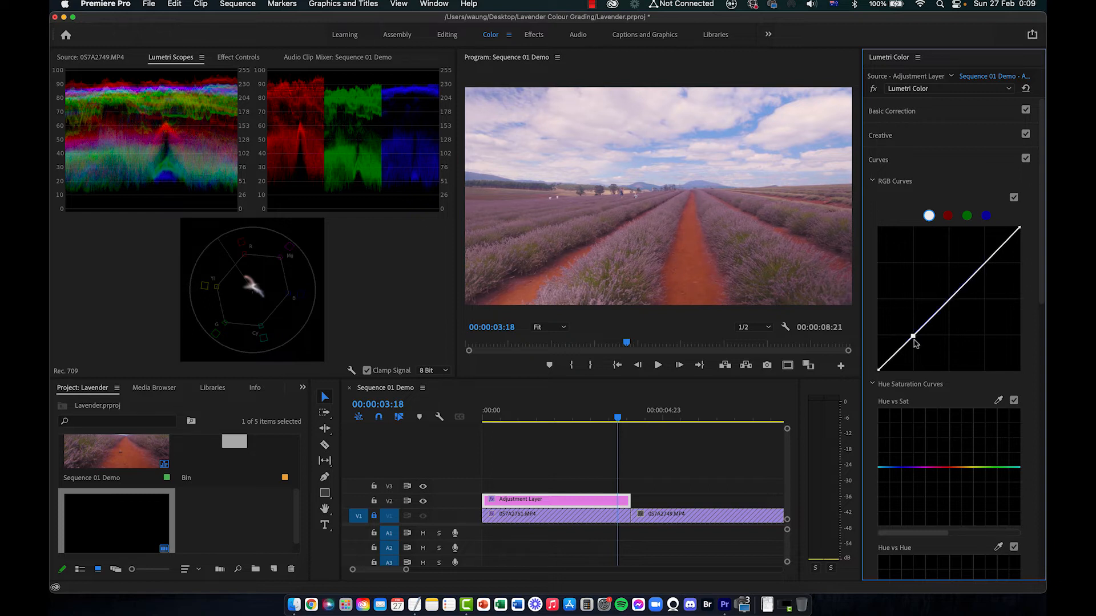
pyautogui.click(949, 300)
pyautogui.moveTo(913, 337); pyautogui.dragTo(918, 344)
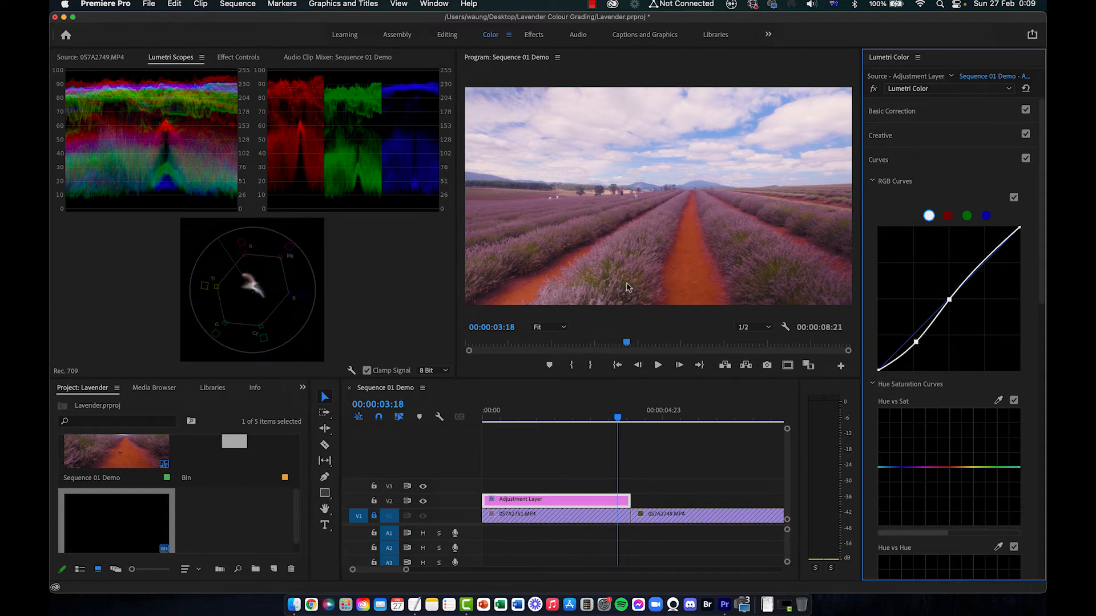
pyautogui.click(1026, 159)
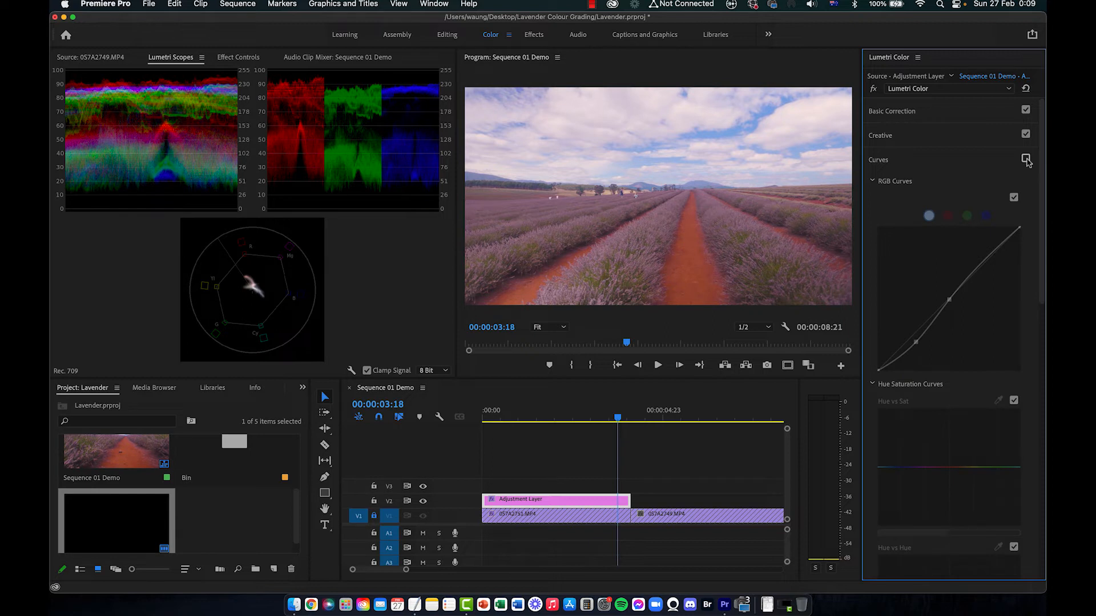
pyautogui.click(1025, 159)
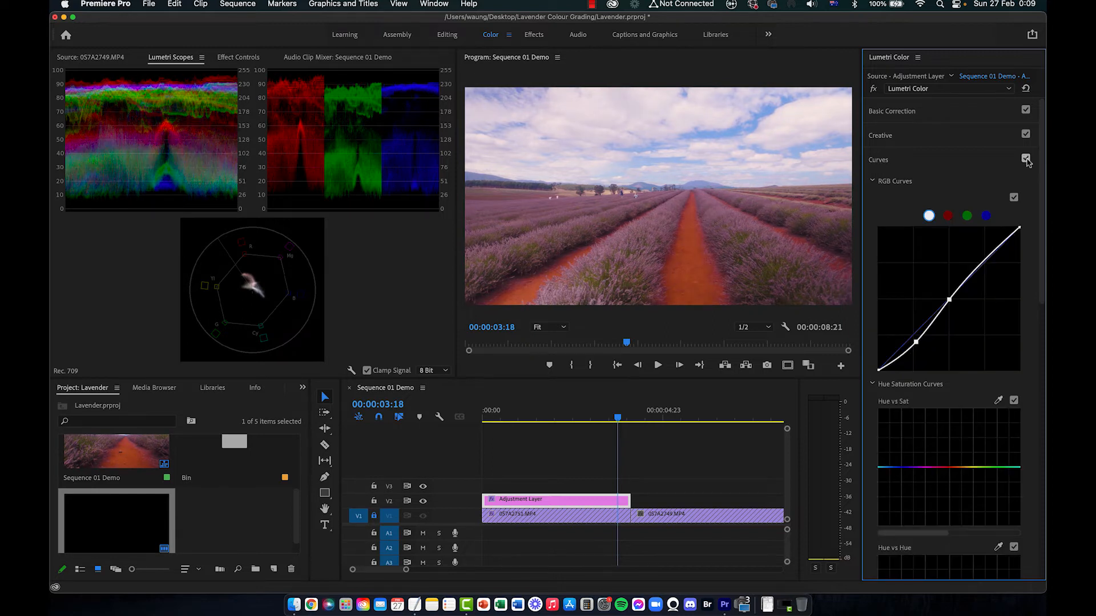
# Try desaturating the reds on the Hue vs Sat curve between blue and yellow anchor points, and reset the curve.
pyautogui.scroll(-3, 1028, 249)
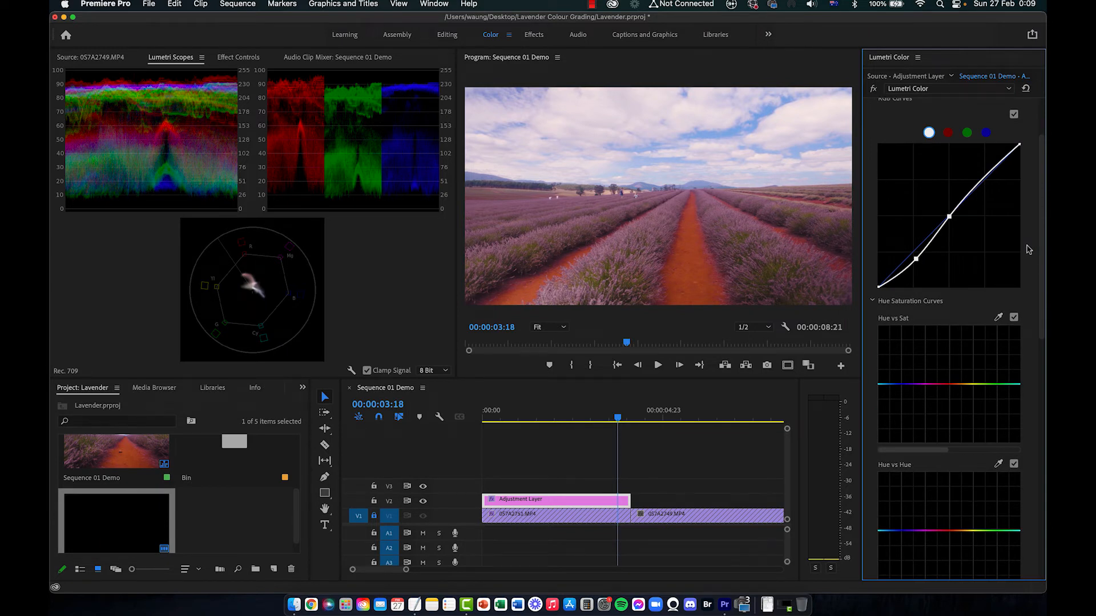
pyautogui.scroll(-1, 1027, 246)
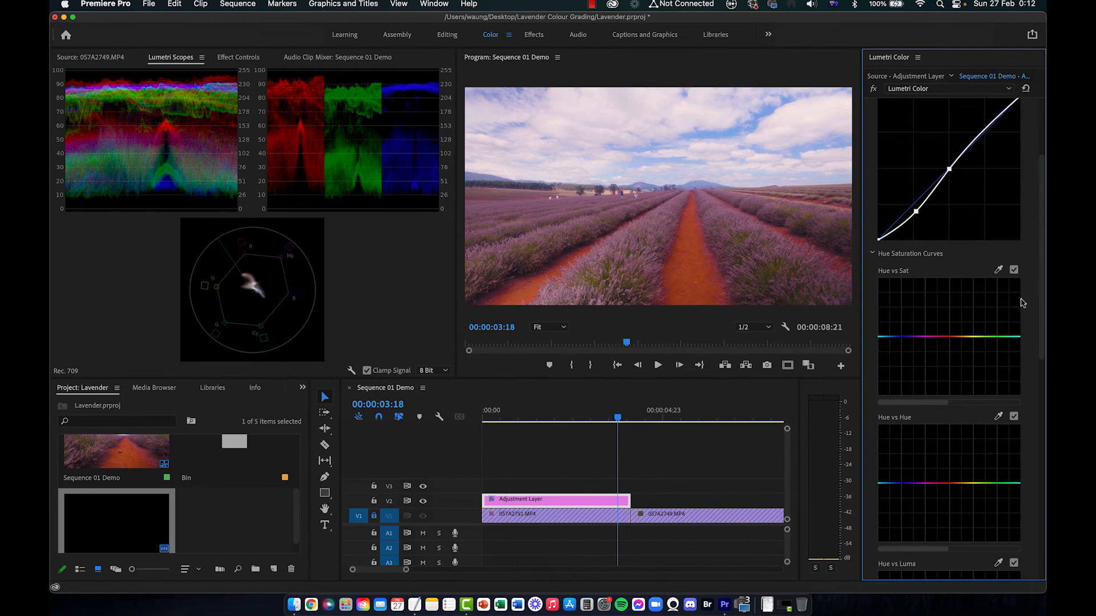
pyautogui.click(908, 338)
pyautogui.click(984, 459)
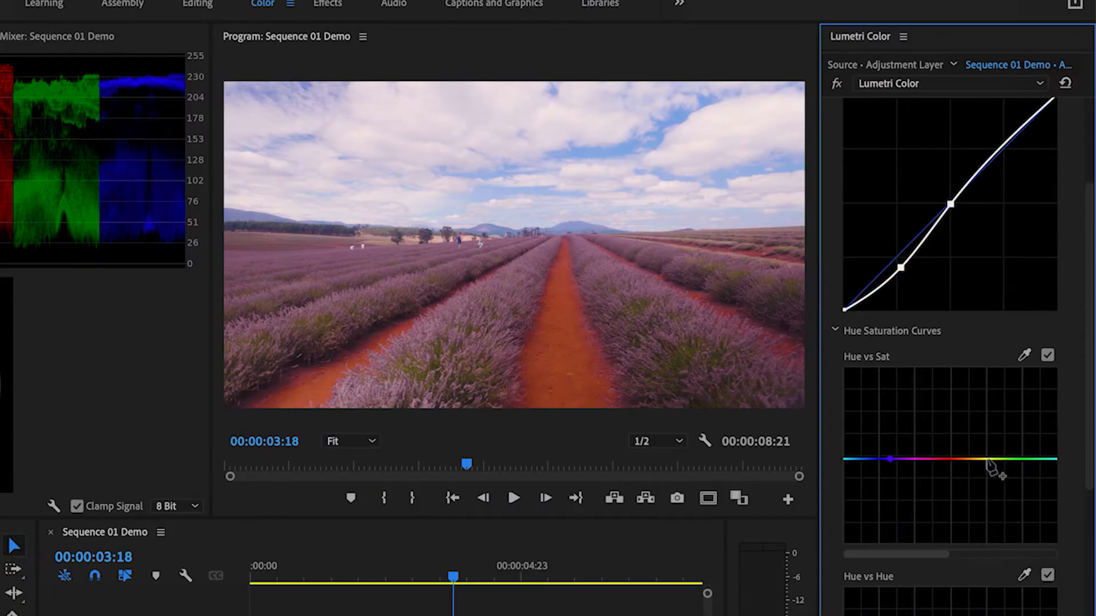
pyautogui.click(939, 458)
pyautogui.moveTo(940, 460); pyautogui.dragTo(939, 532)
pyautogui.doubleClick(938, 526)
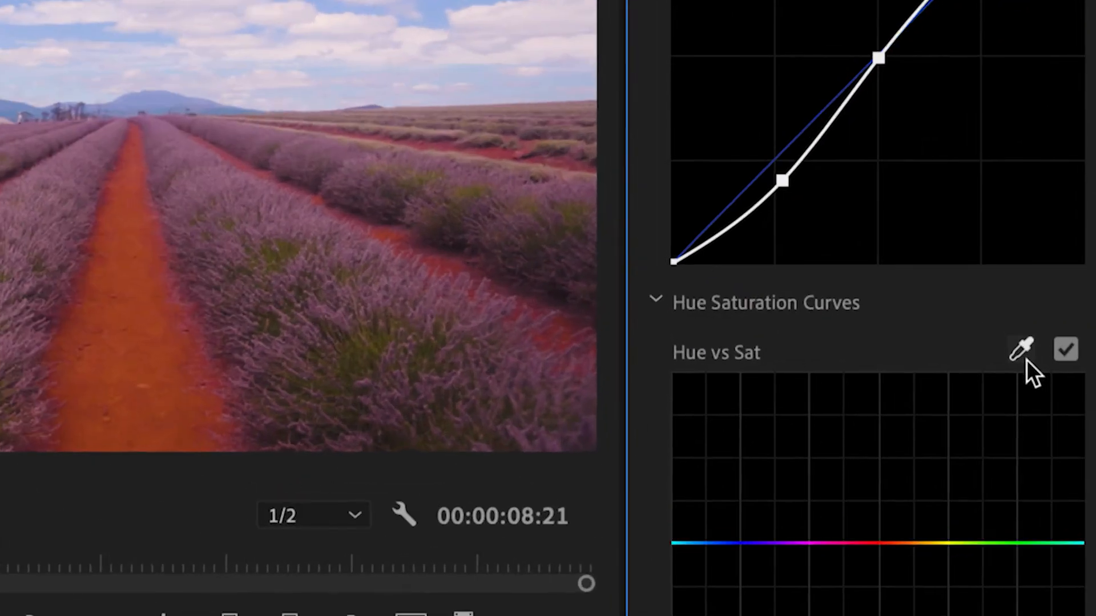
# Sample the lavender's hue in the preview for the Hue vs Sat curve.
pyautogui.click(1024, 355)
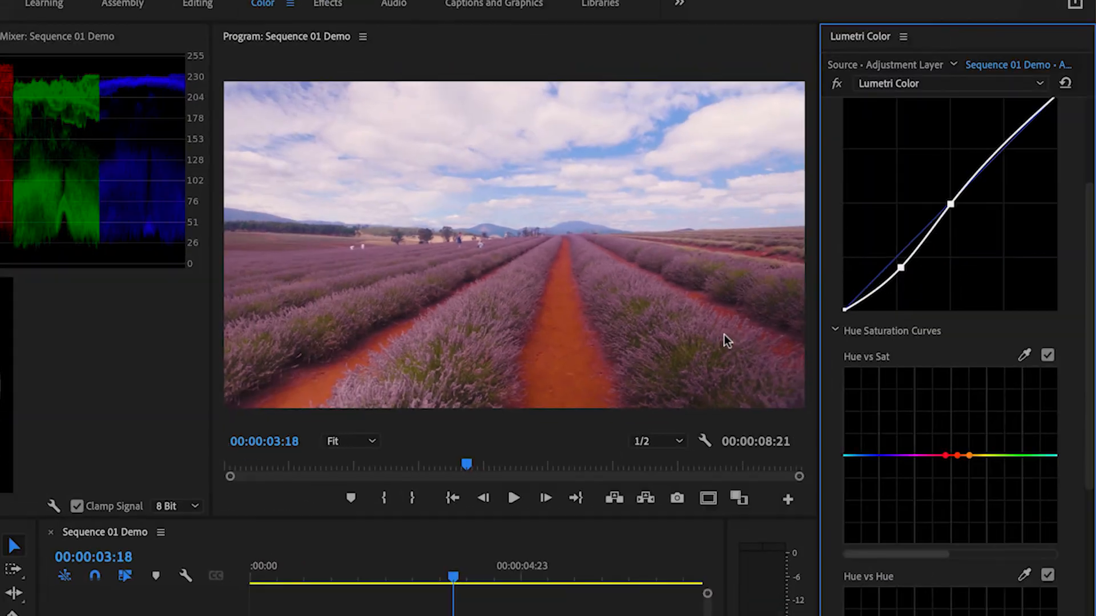
pyautogui.click(825, 342)
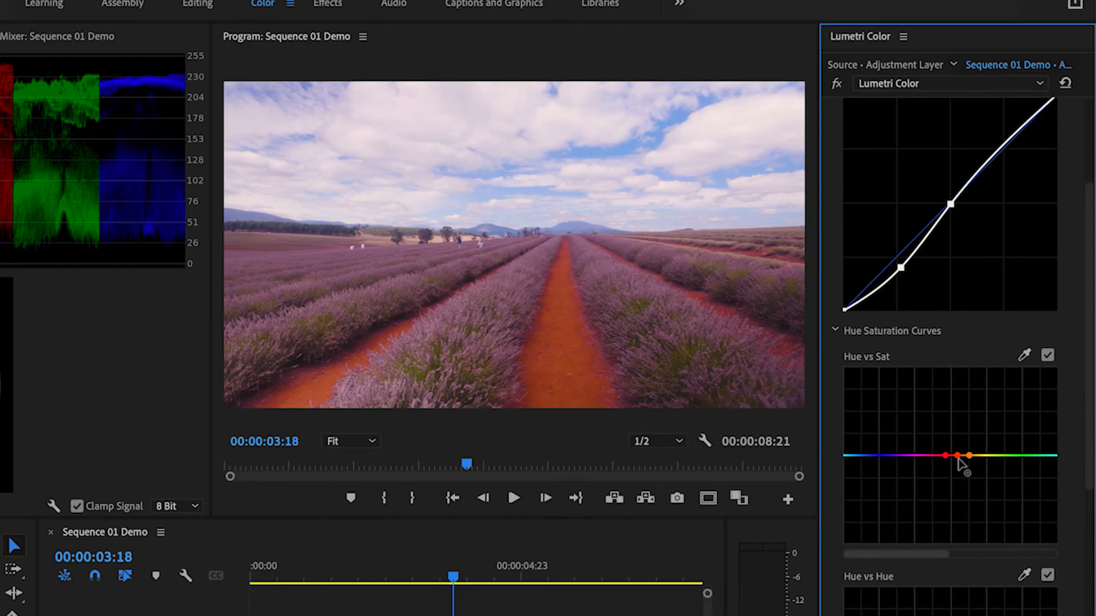
# Try raising the middle and then the pink-side sampled point on the Hue vs Sat curve, undoing each change.
pyautogui.moveTo(958, 457); pyautogui.dragTo(950, 408)
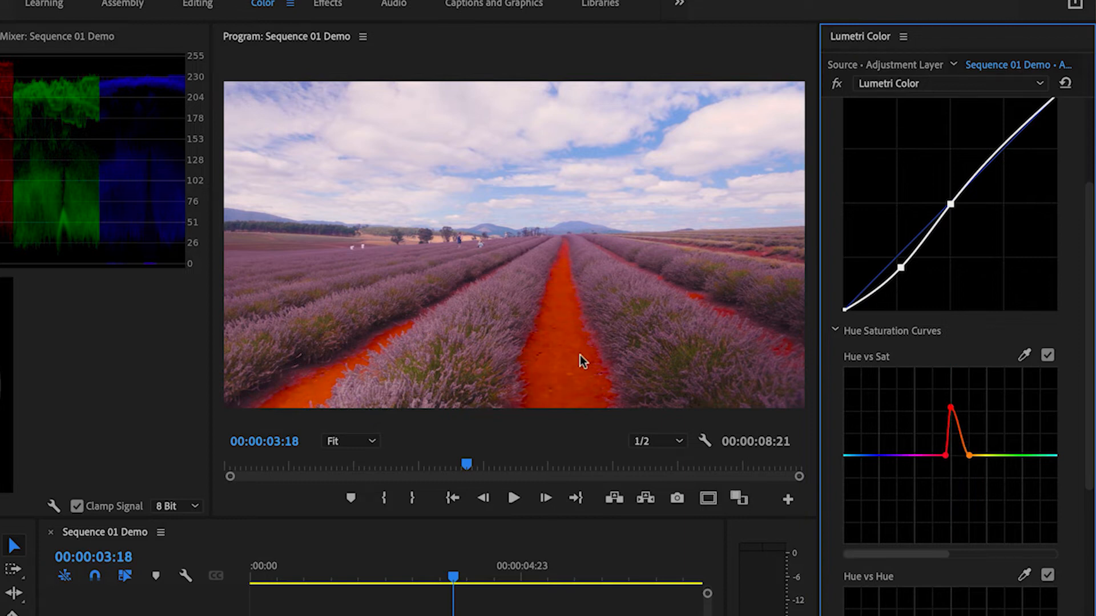
pyautogui.hotkey('ctrl', 'z')
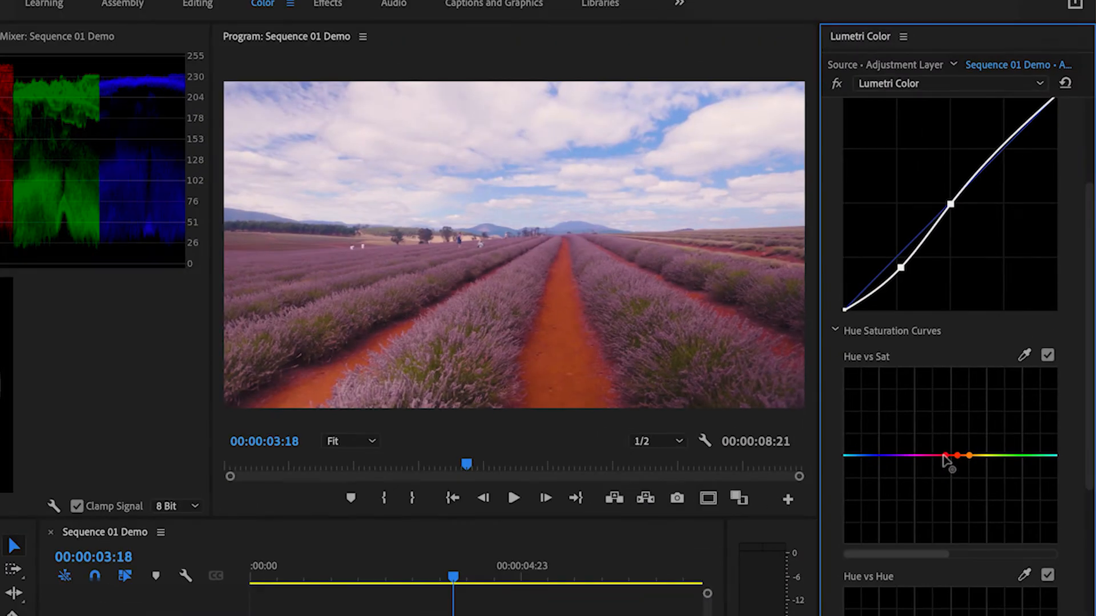
pyautogui.moveTo(942, 454); pyautogui.dragTo(942, 428)
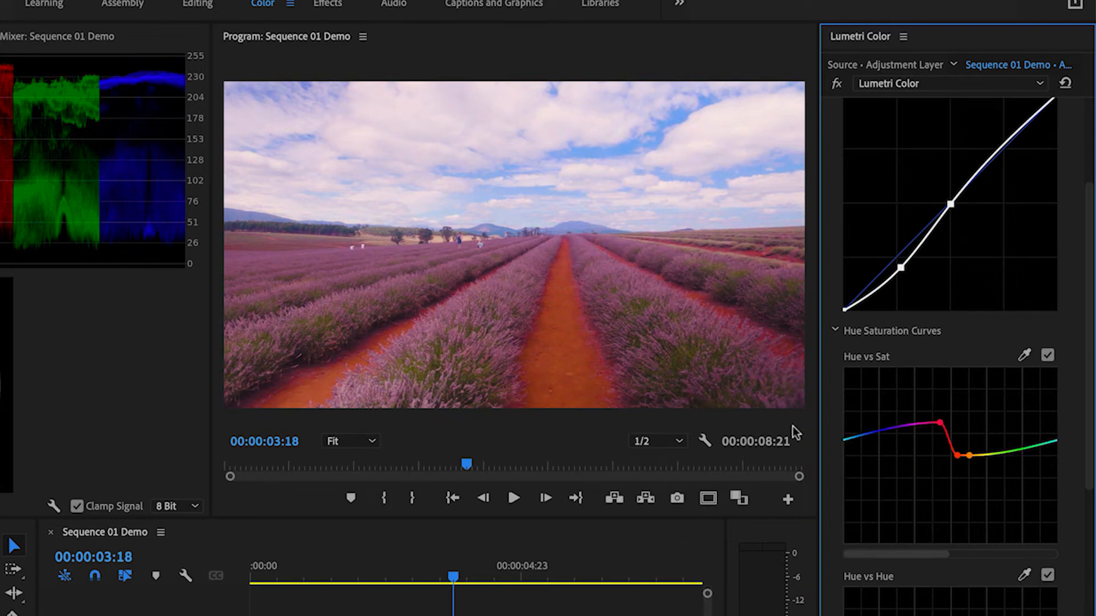
pyautogui.hotkey('ctrl', 'z')
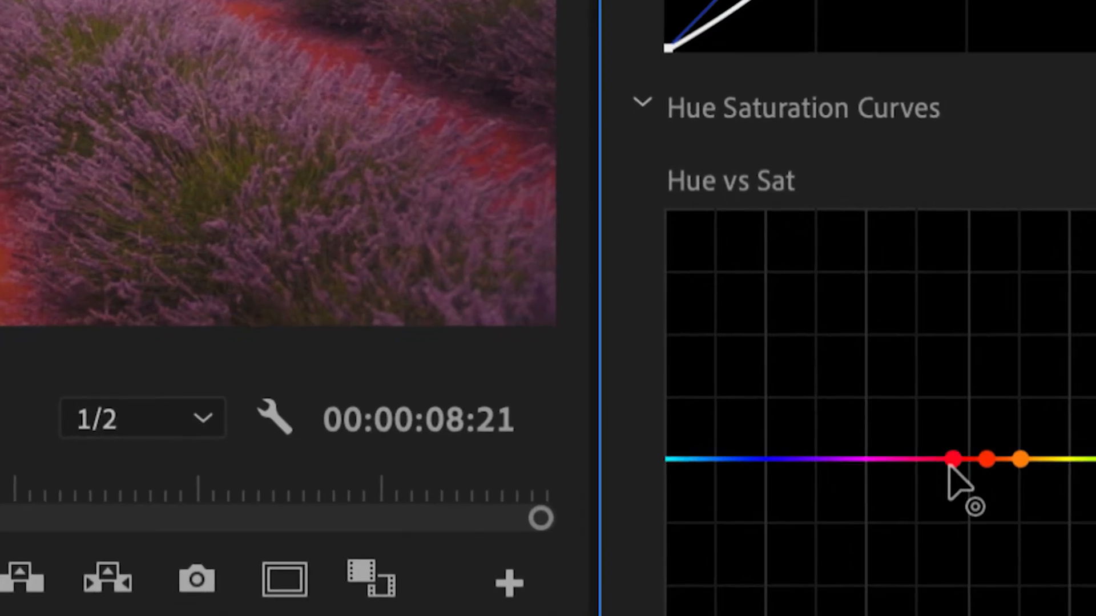
# Add a magenta anchor on the Hue vs Sat curve, raise the pink point beside it, and compare with the curve off and on.
pyautogui.click(932, 461)
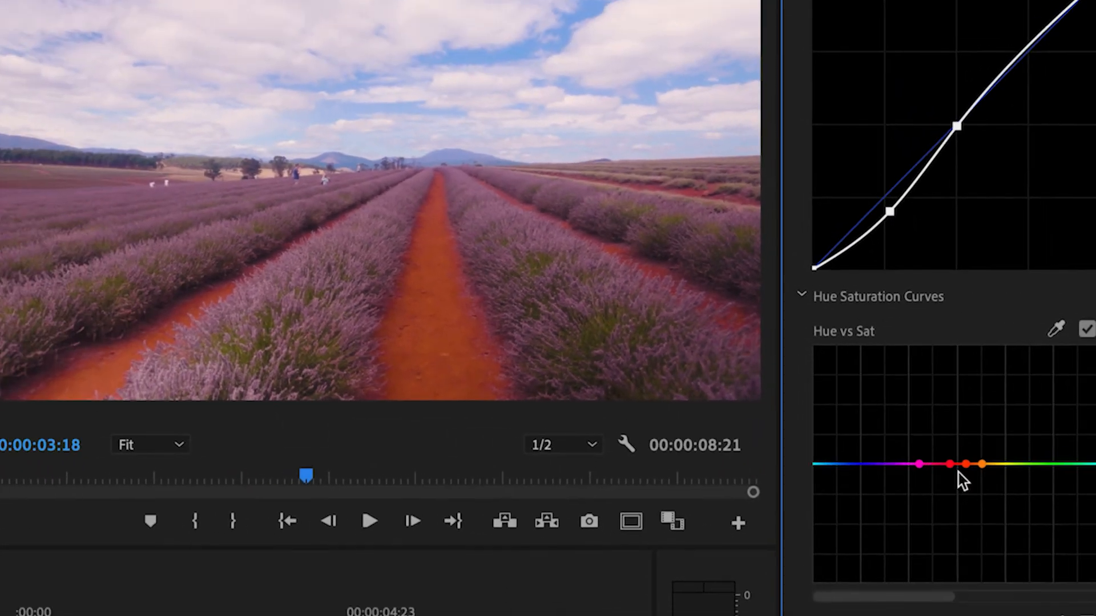
pyautogui.moveTo(950, 463); pyautogui.dragTo(989, 449)
pyautogui.moveTo(953, 448)
pyautogui.mouseDown()
pyautogui.moveTo(905, 449)
pyautogui.moveTo(953, 438)
pyautogui.mouseUp()
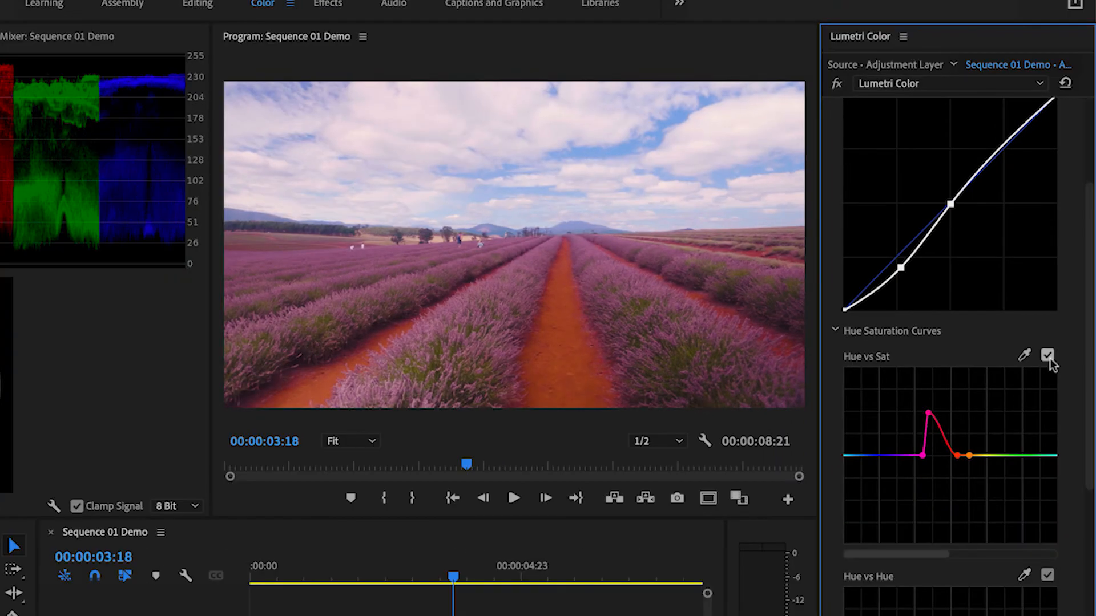
pyautogui.click(1049, 357)
pyautogui.click(1049, 357)
# Sample the lavender for the Hue vs Hue curve, add a magenta anchor, and raise the pink point to shift the flowers toward purple.
pyautogui.scroll(-5, 1056, 499)
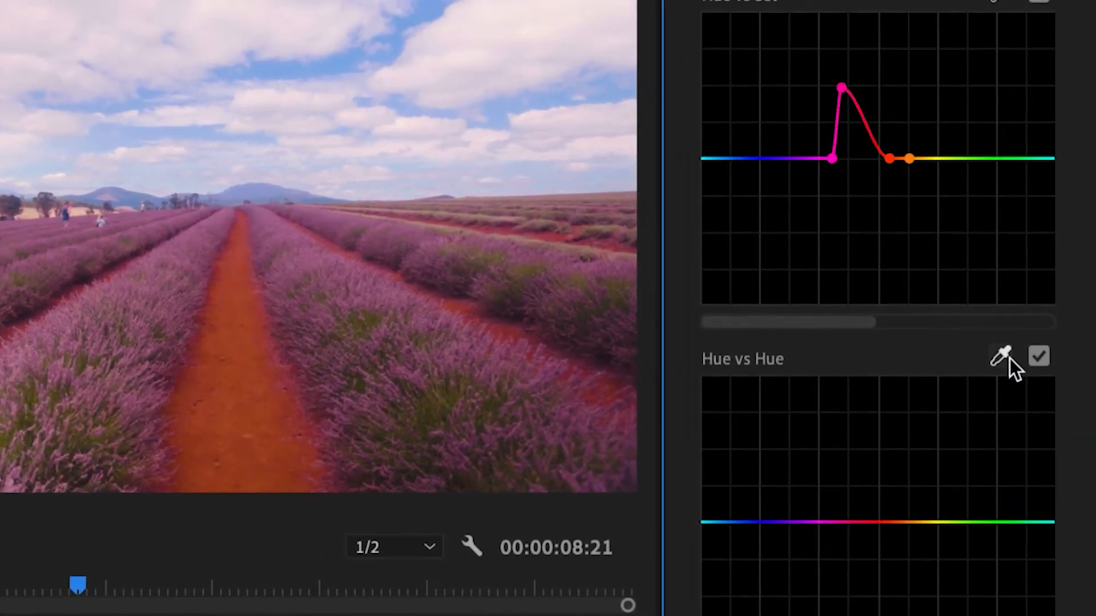
pyautogui.click(1008, 359)
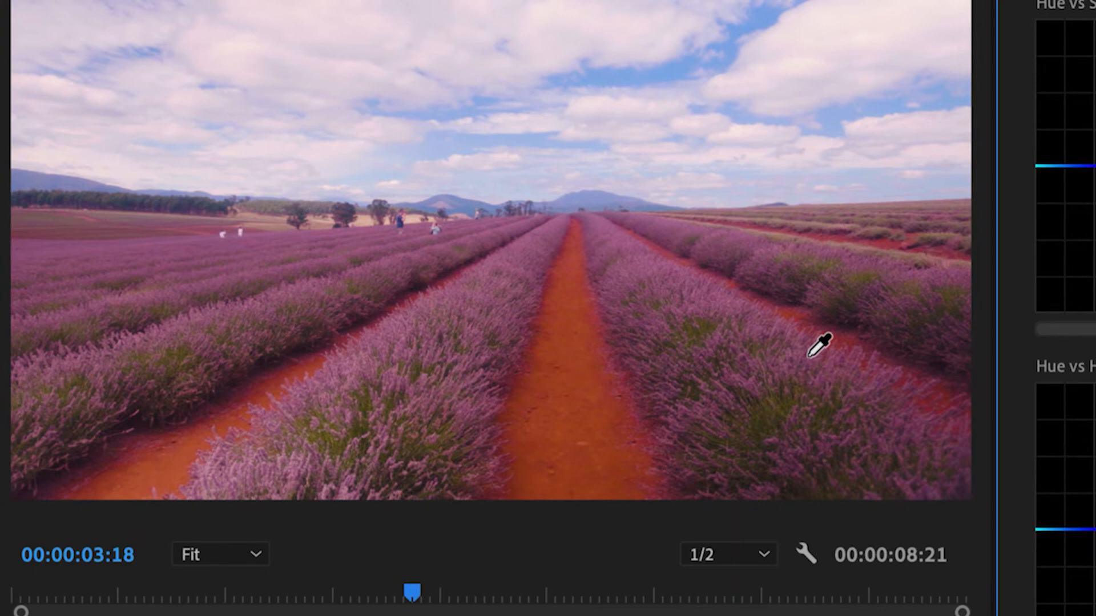
pyautogui.click(807, 356)
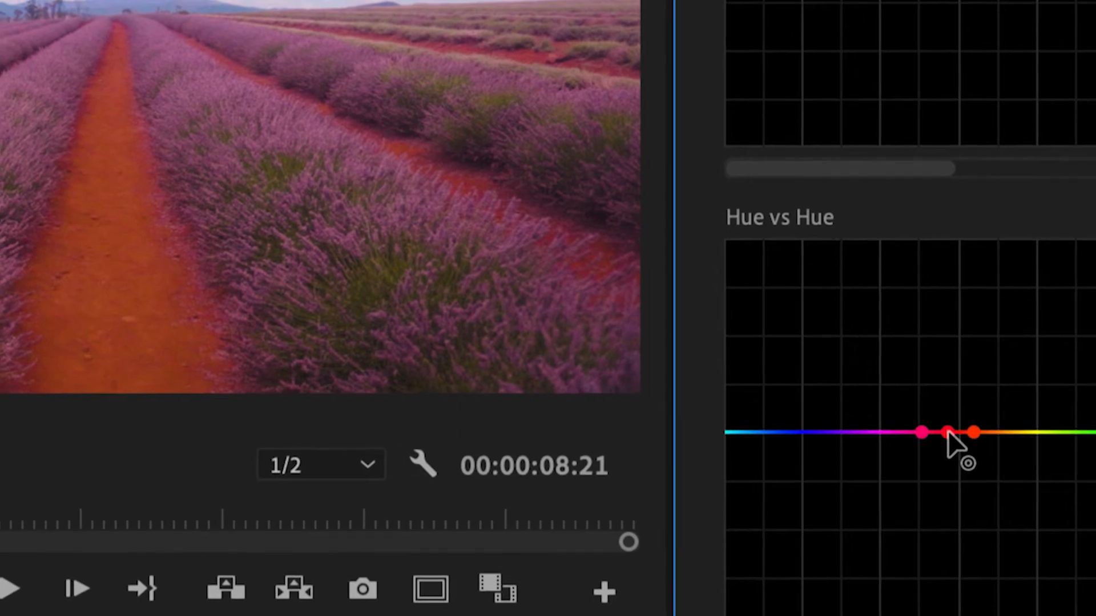
pyautogui.click(879, 432)
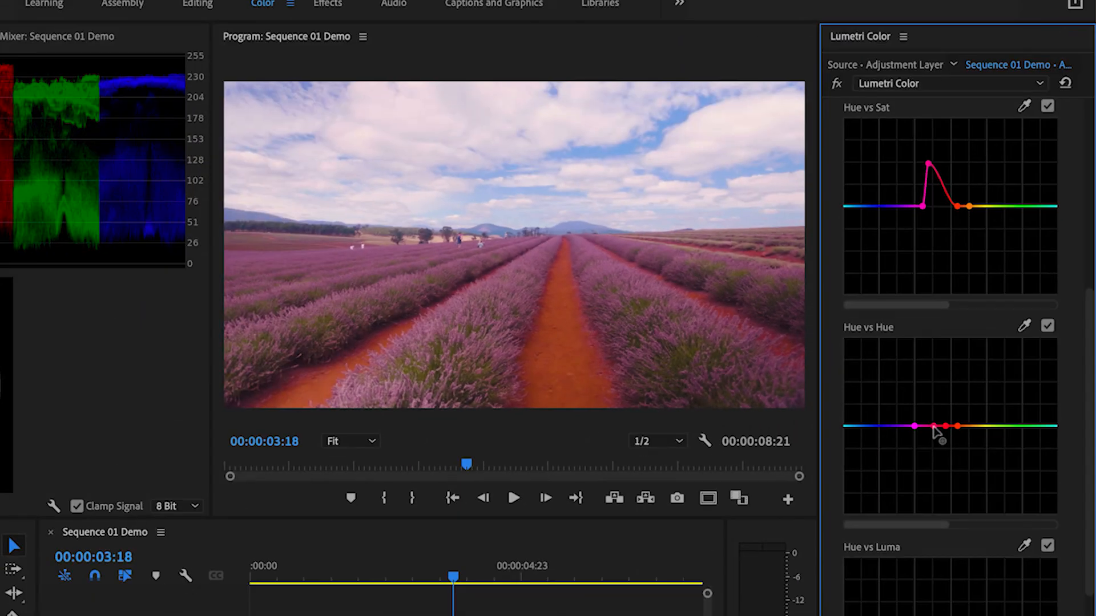
pyautogui.moveTo(933, 426); pyautogui.dragTo(920, 399)
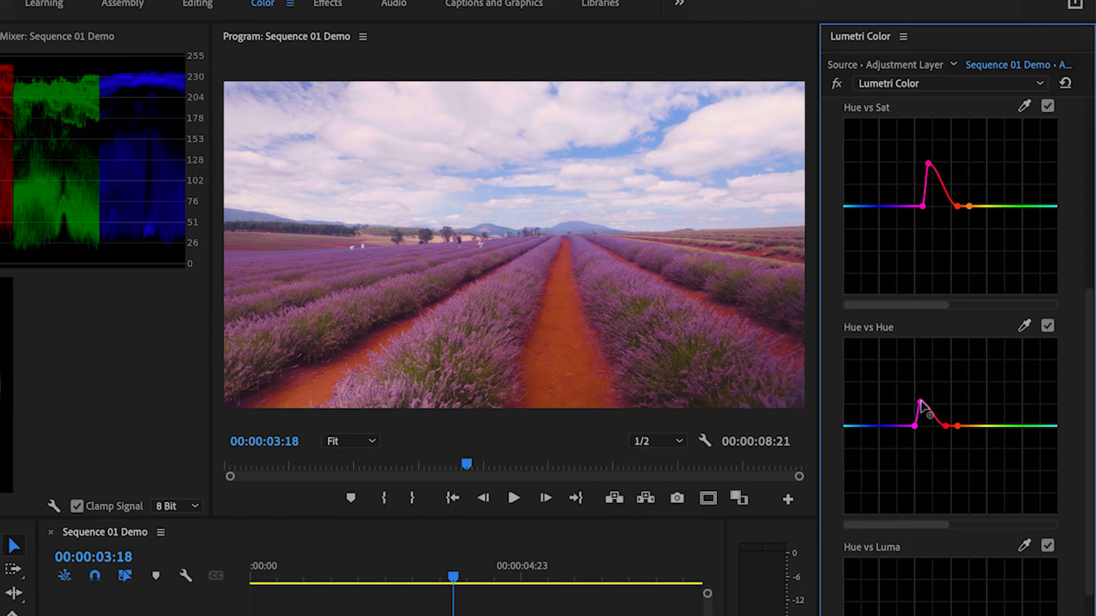
# Darken the lavender on the Hue vs Luma curve by slightly lowering pink and red points between purple and orange anchors.
pyautogui.scroll(-3, 933, 526)
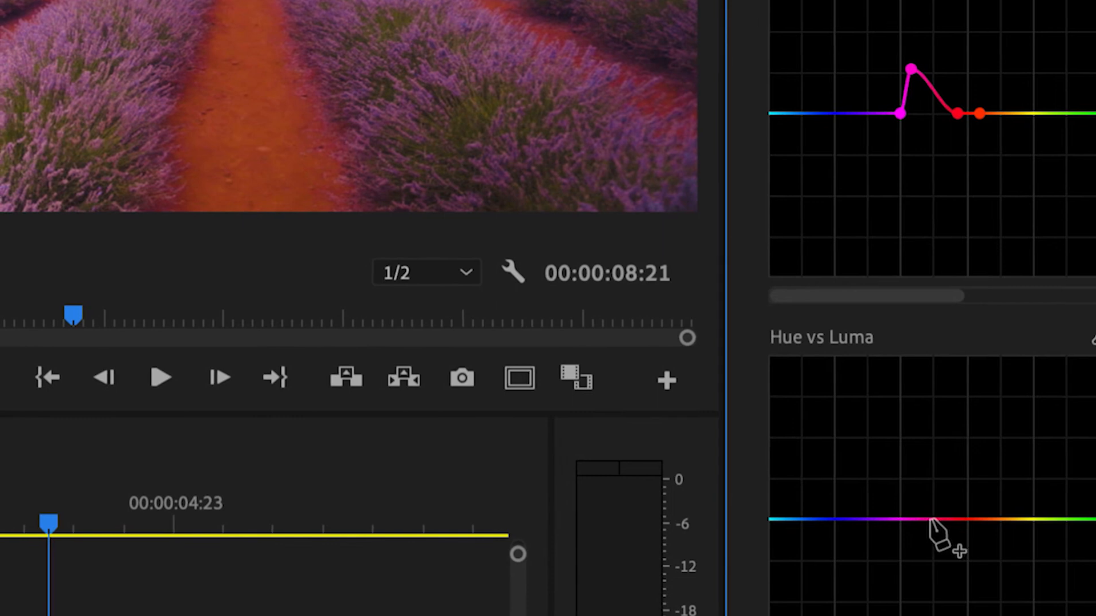
pyautogui.click(931, 519)
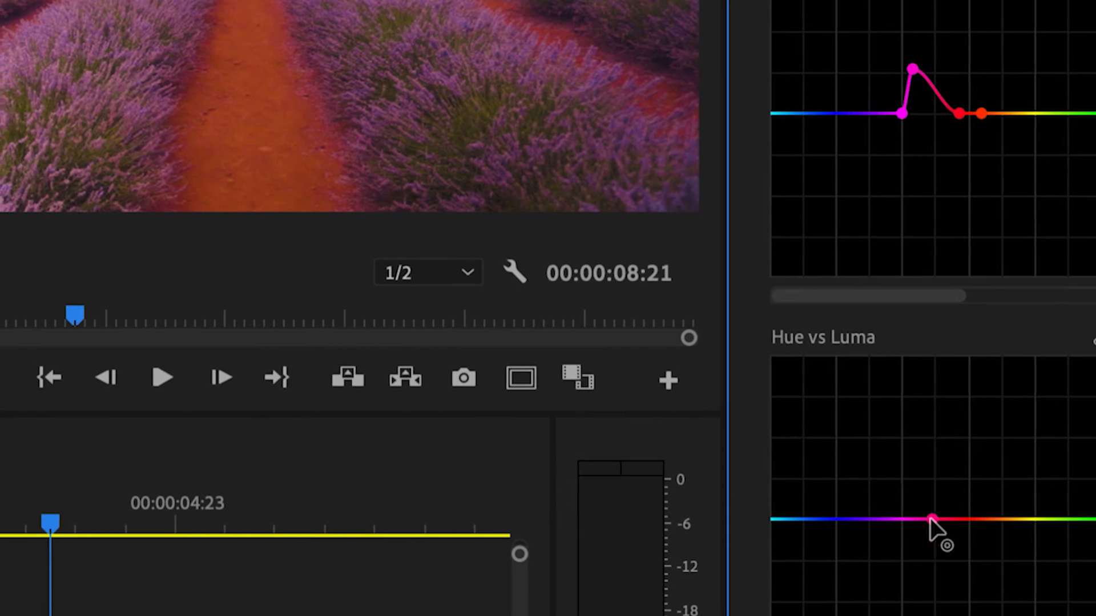
pyautogui.click(882, 519)
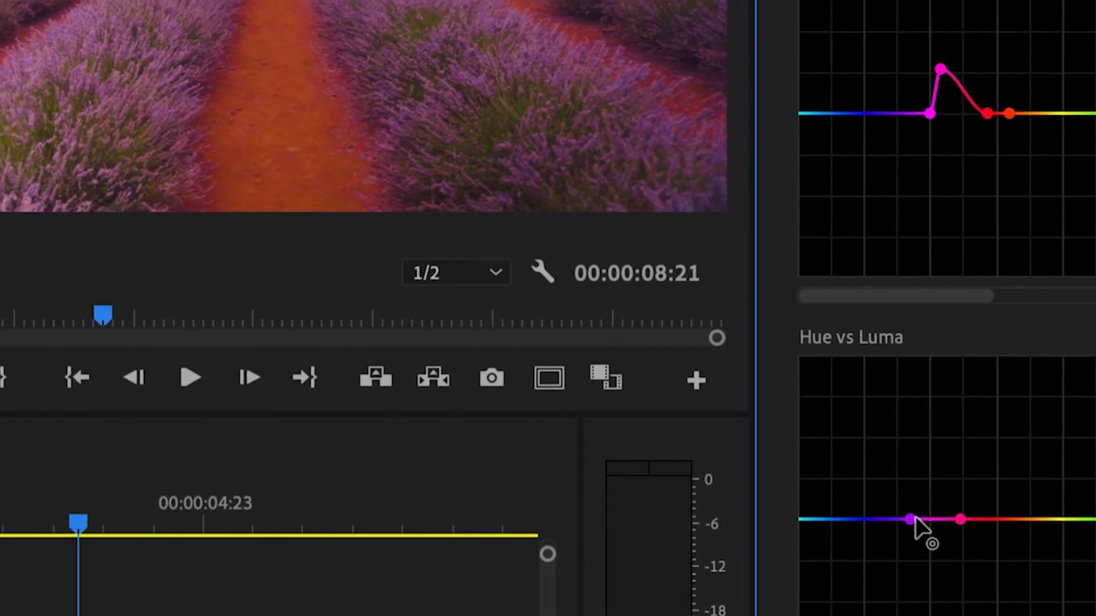
pyautogui.click(1010, 519)
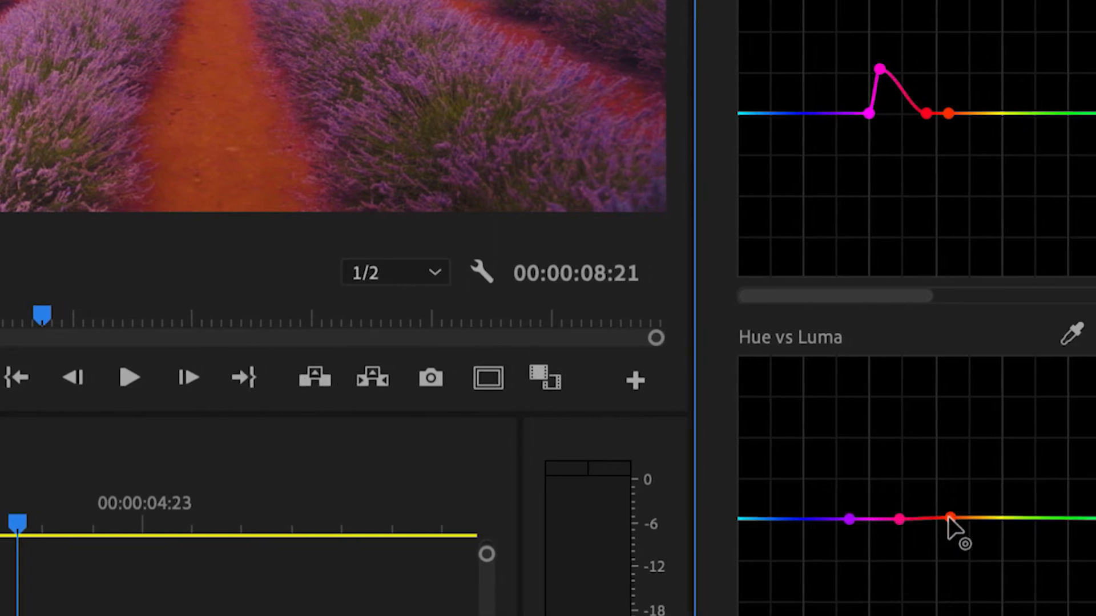
pyautogui.moveTo(899, 519); pyautogui.dragTo(940, 423)
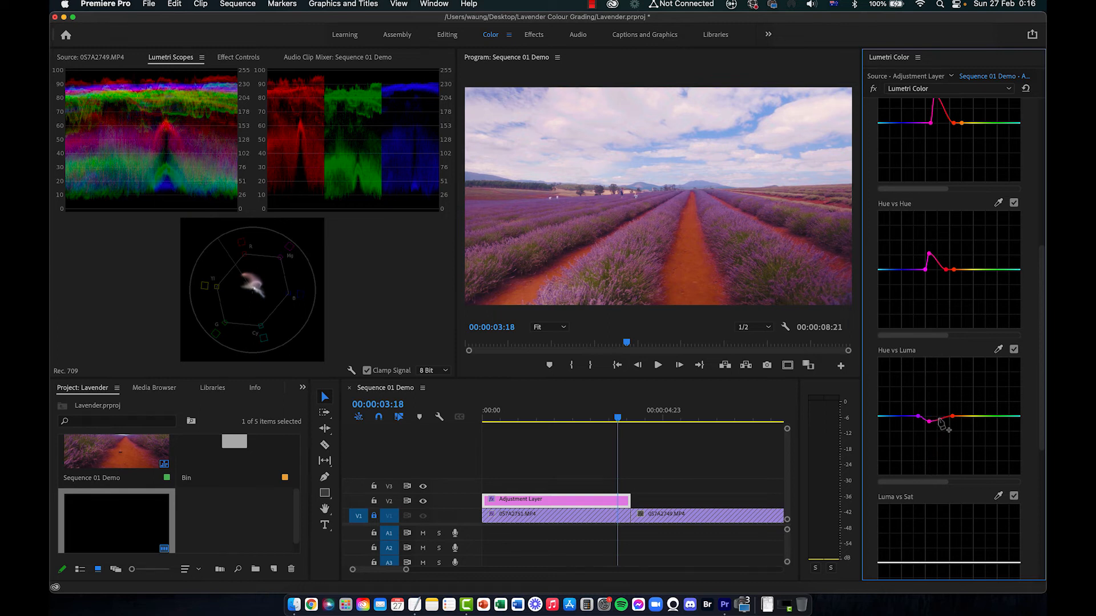
pyautogui.click(940, 420)
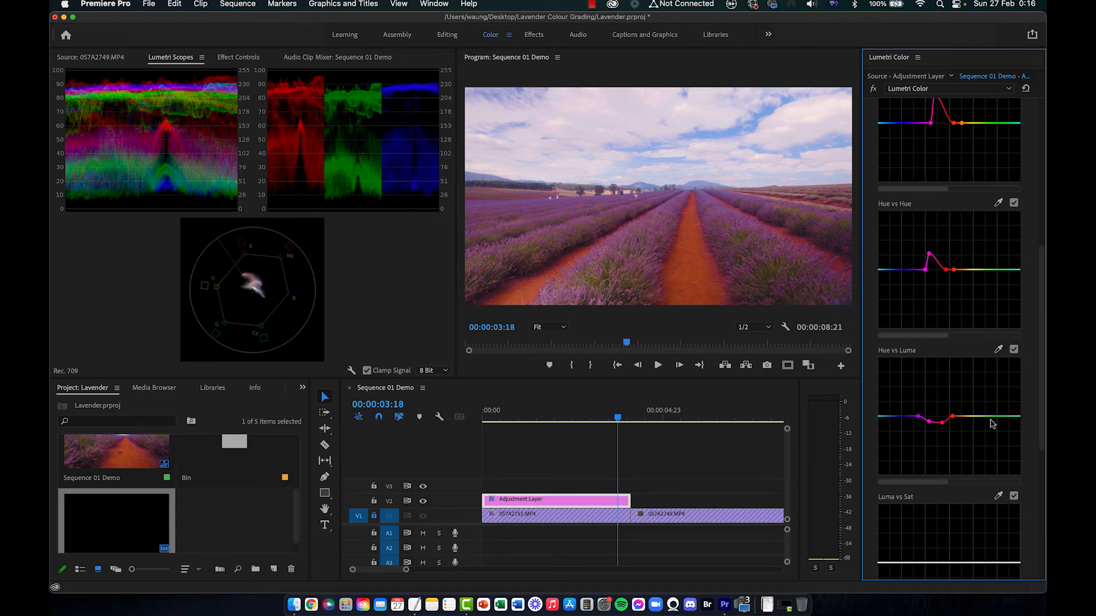
# Set the Basic Correction highlights to -26.6 and play back the first clip from its start to check the grade.
pyautogui.scroll(5, 992, 423)
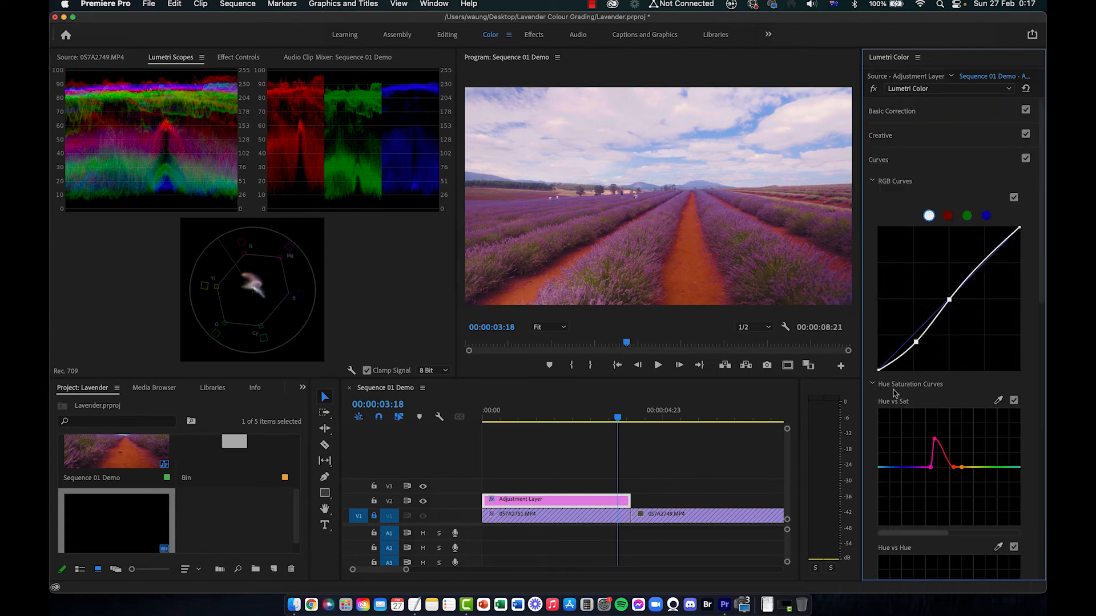
pyautogui.press('Right')
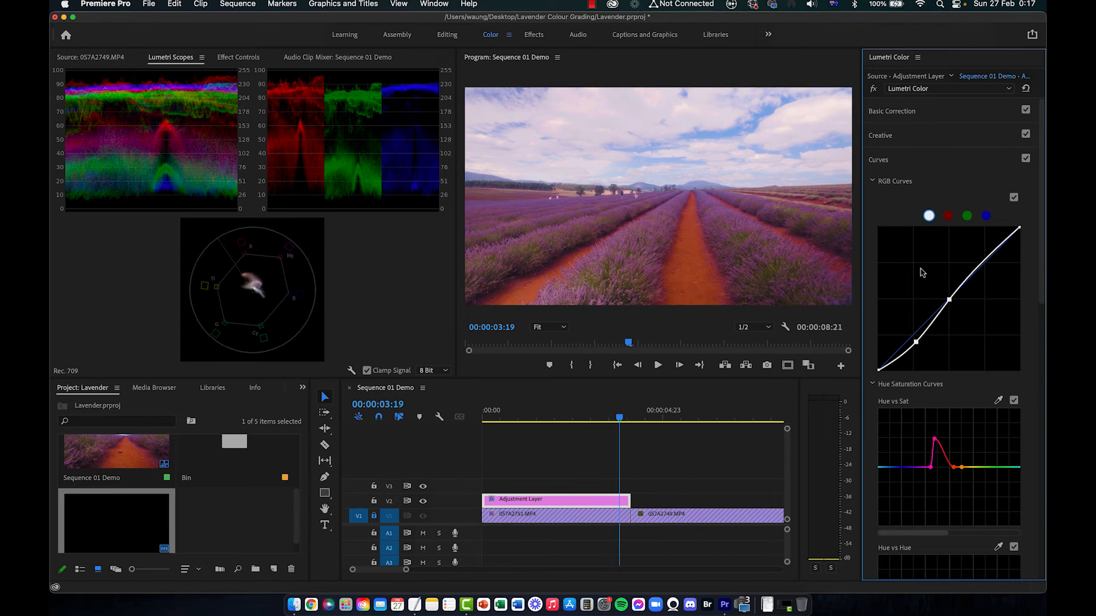
pyautogui.click(930, 112)
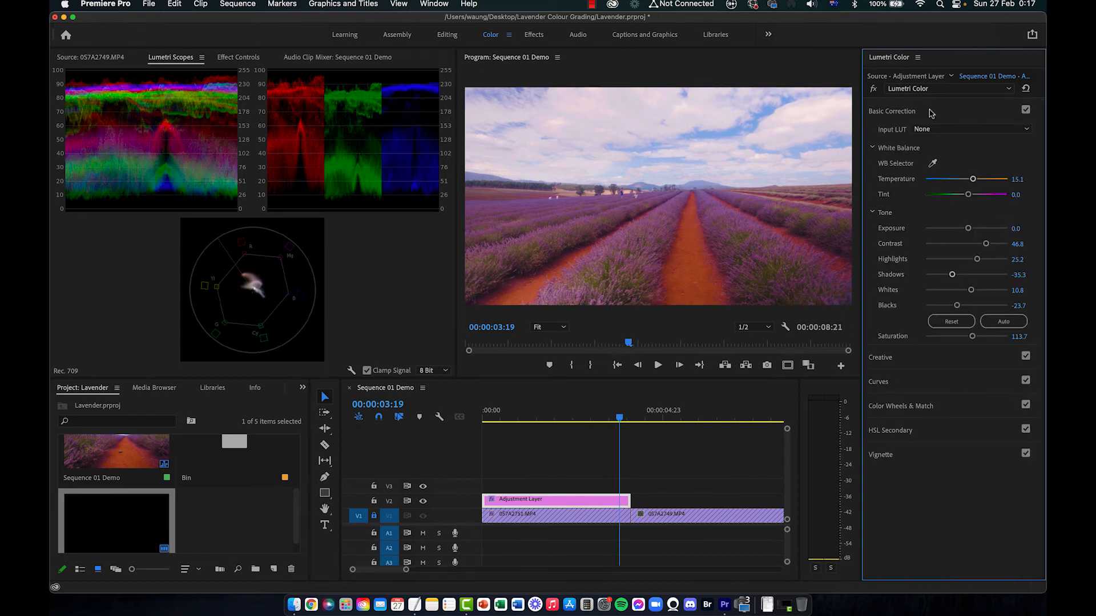
pyautogui.moveTo(976, 260); pyautogui.dragTo(955, 260)
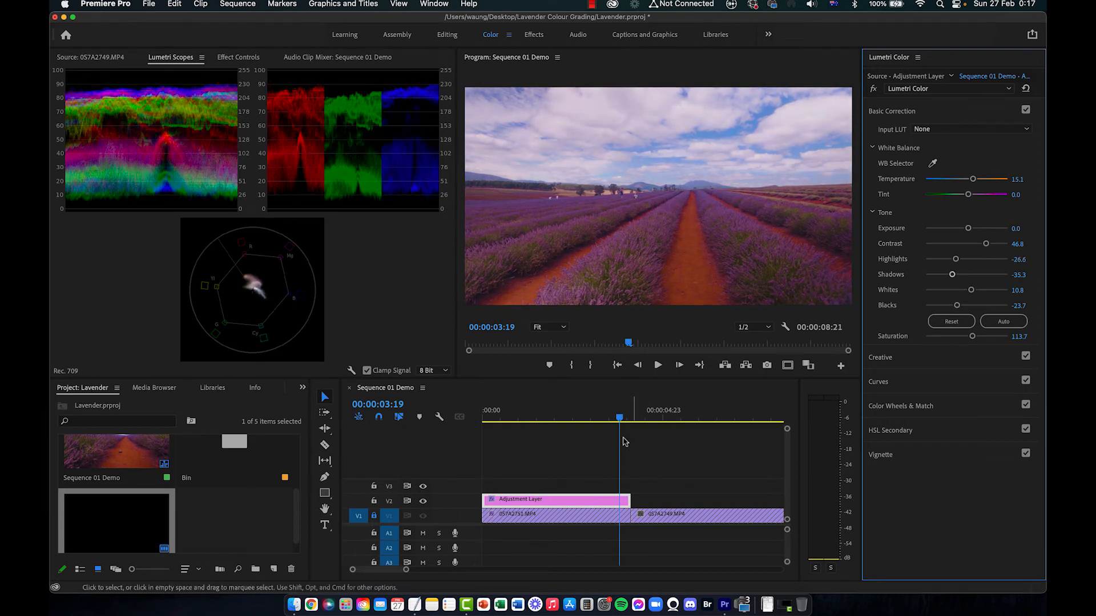
pyautogui.moveTo(596, 415); pyautogui.dragTo(485, 417)
pyautogui.press('space')
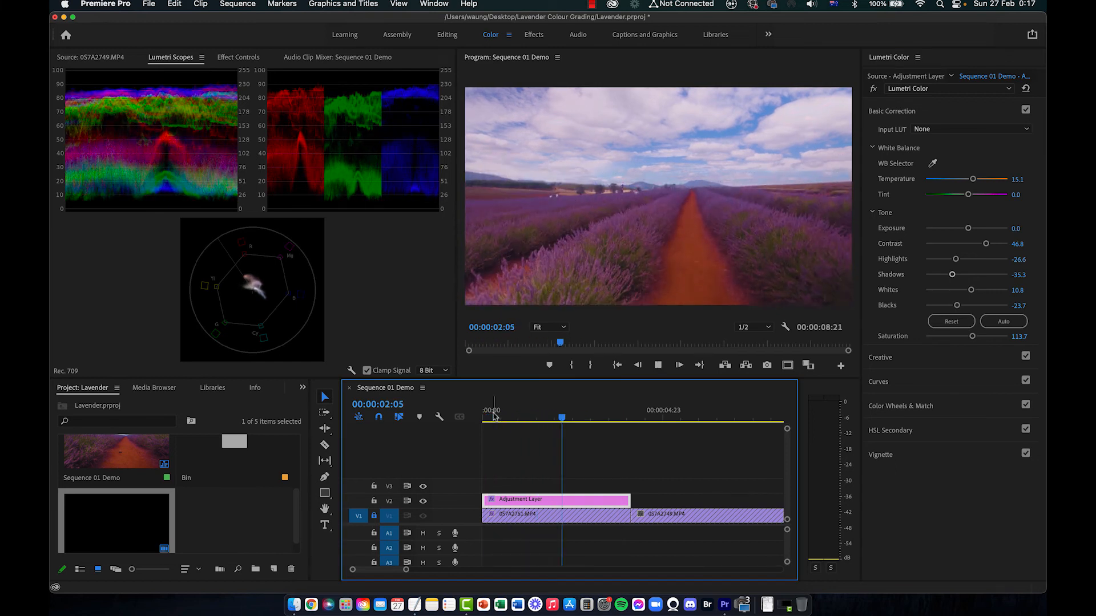
pyautogui.click(494, 416)
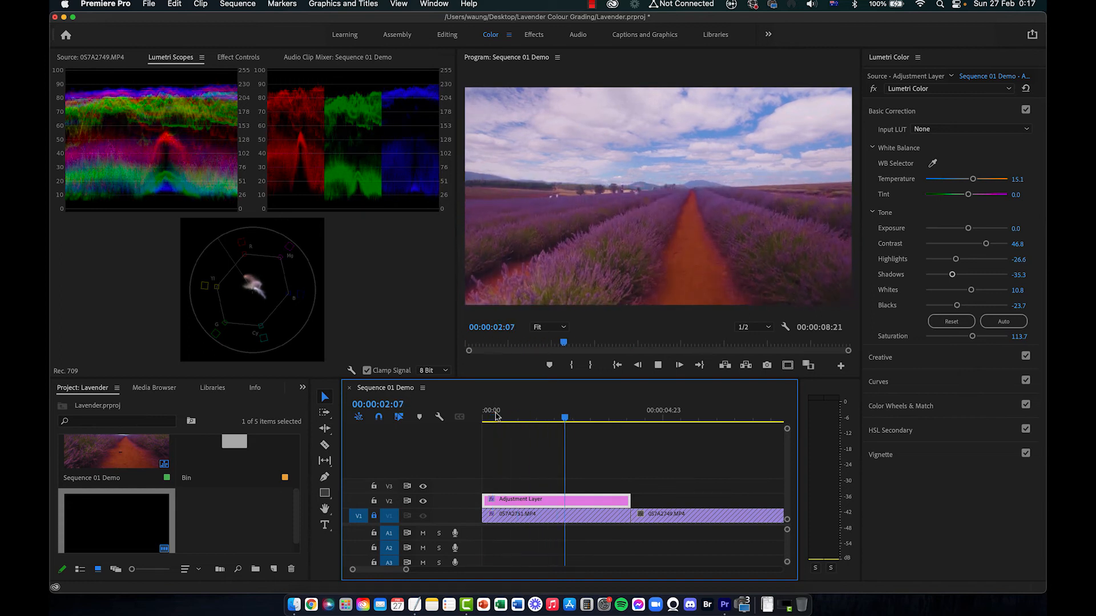
pyautogui.press('space')
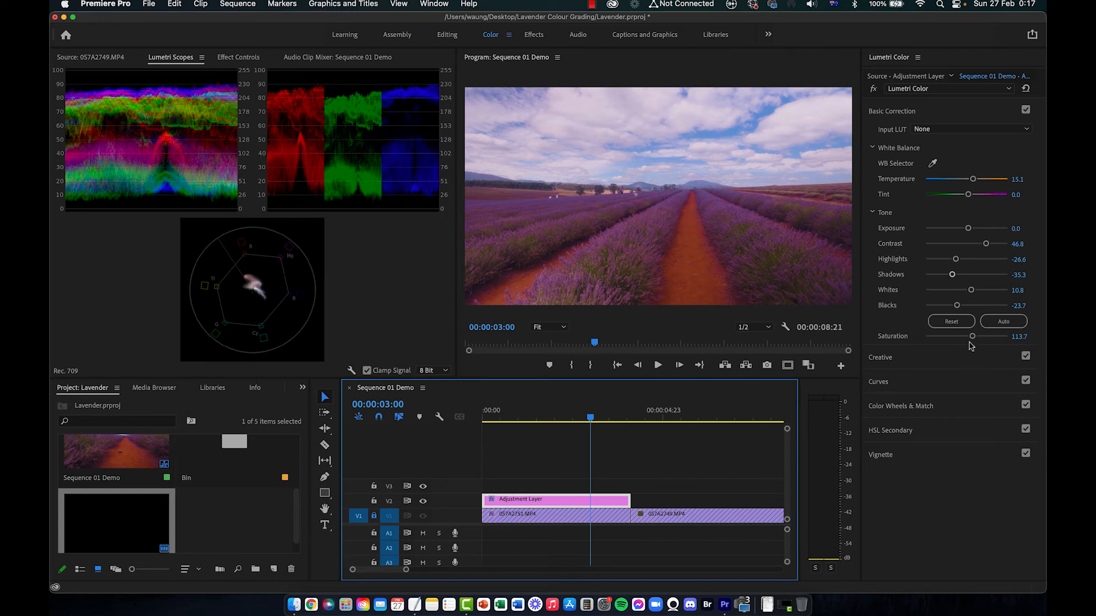
# Reduce the Basic Correction saturation to 105.0 and play the sequence through into the second clip.
pyautogui.moveTo(973, 341); pyautogui.dragTo(969, 341)
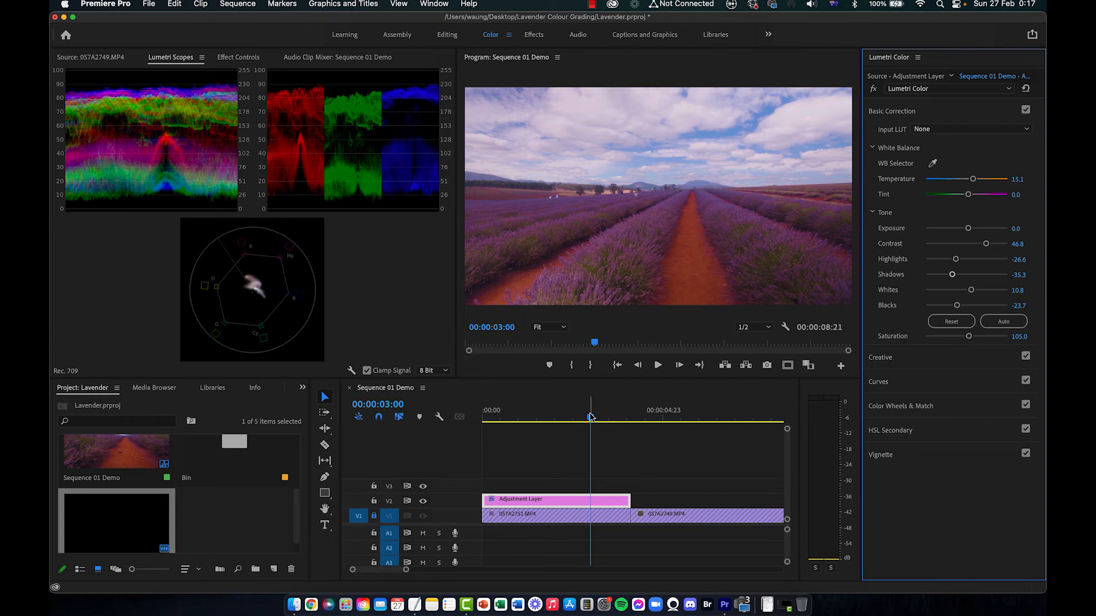
pyautogui.moveTo(590, 417); pyautogui.dragTo(535, 417)
pyautogui.press('space')
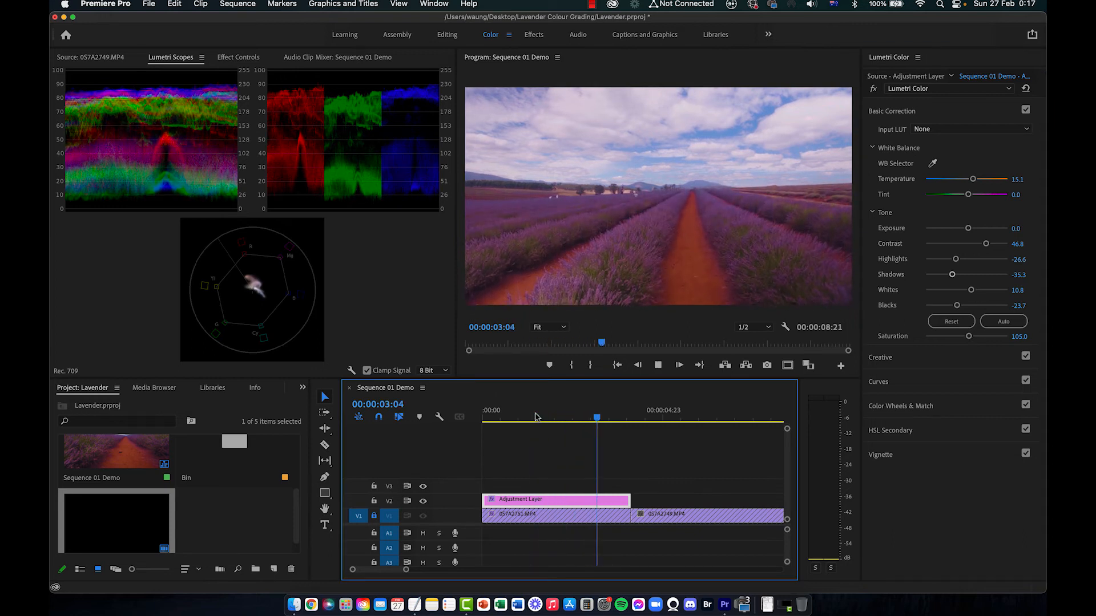
pyautogui.press('space')
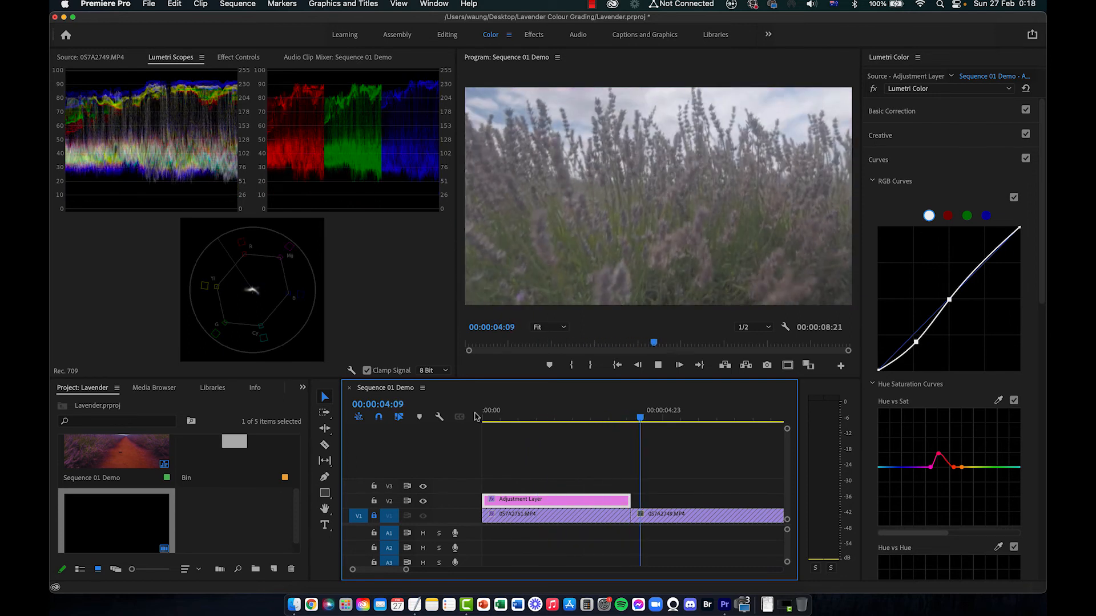
pyautogui.press('space')
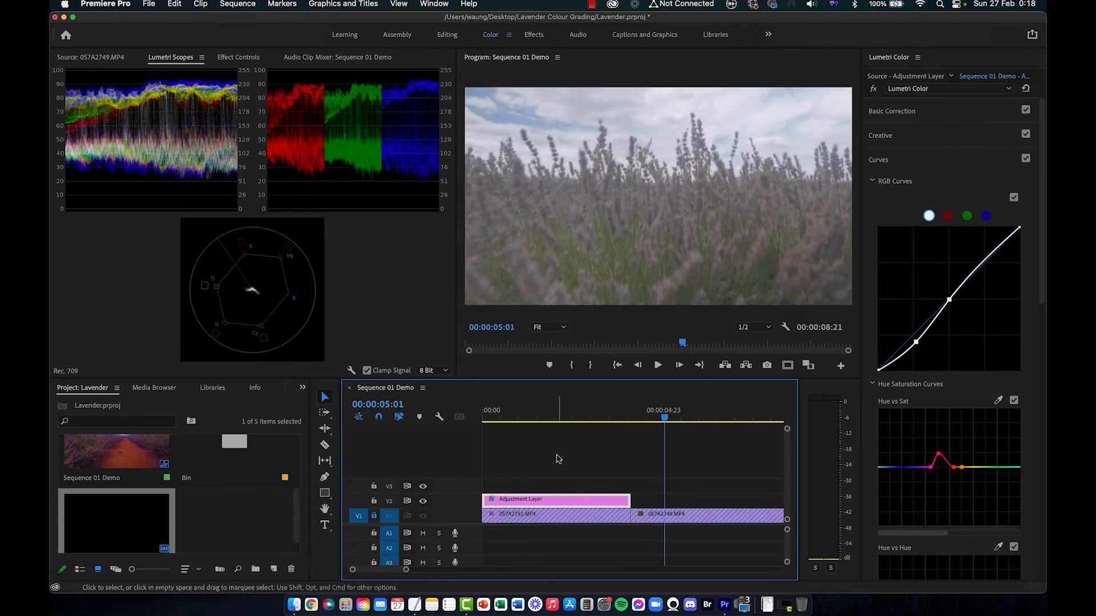
# Duplicate the graded adjustment layer above 0S7A2749.MP4 on V2 and extend it to the clip's end, for a duration of 00:00:04:18.
pyautogui.hscroll(3, 557, 457)
pyautogui.hscroll(-1, 557, 459)
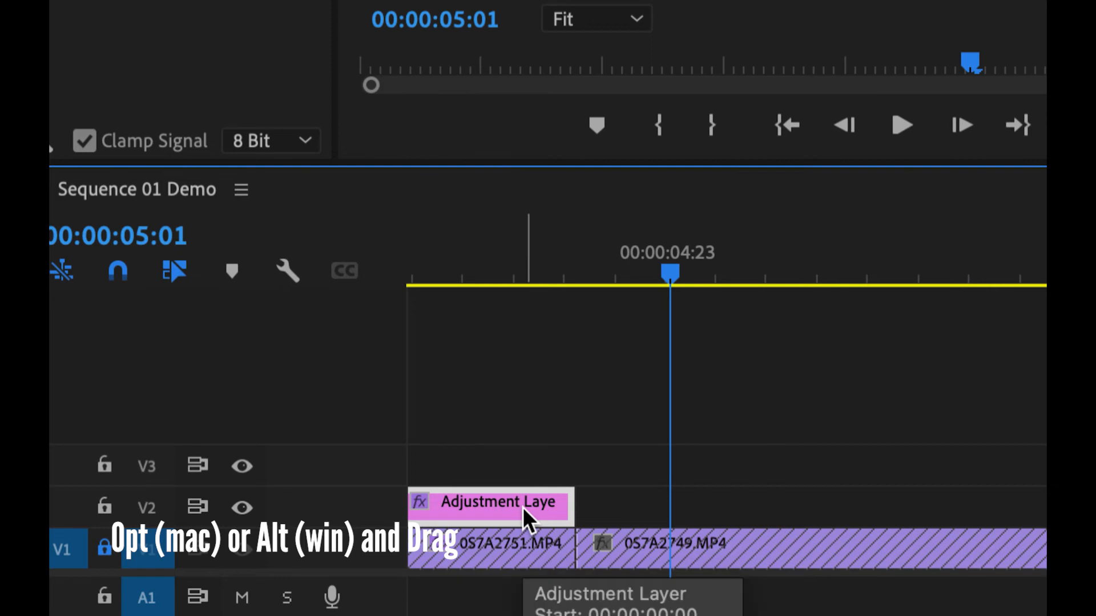
pyautogui.moveTo(522, 507); pyautogui.dragTo(699, 505)
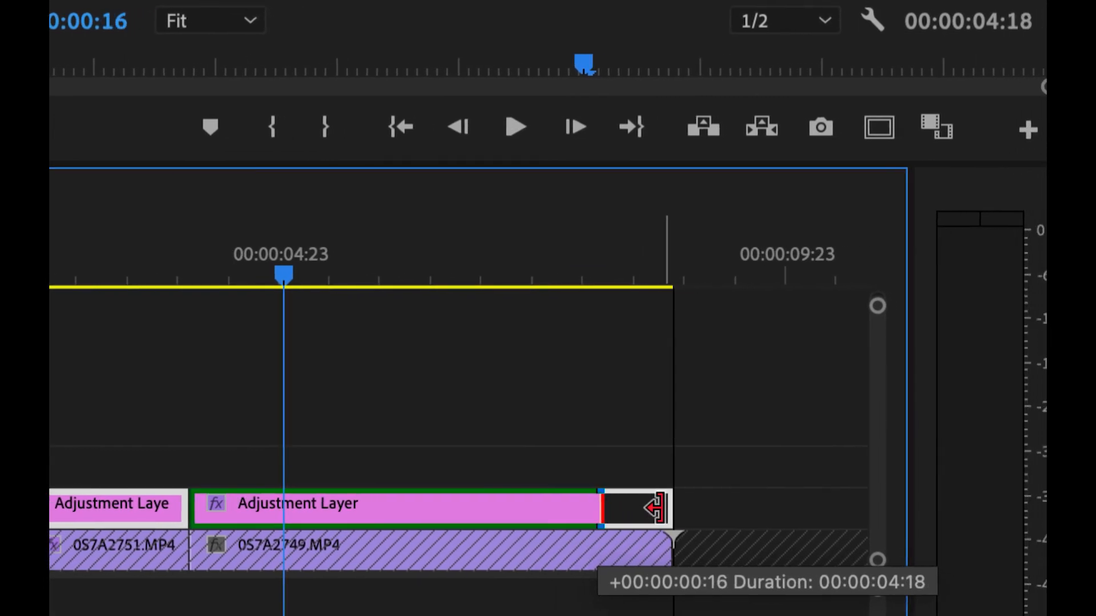
pyautogui.moveTo(655, 507); pyautogui.dragTo(656, 510)
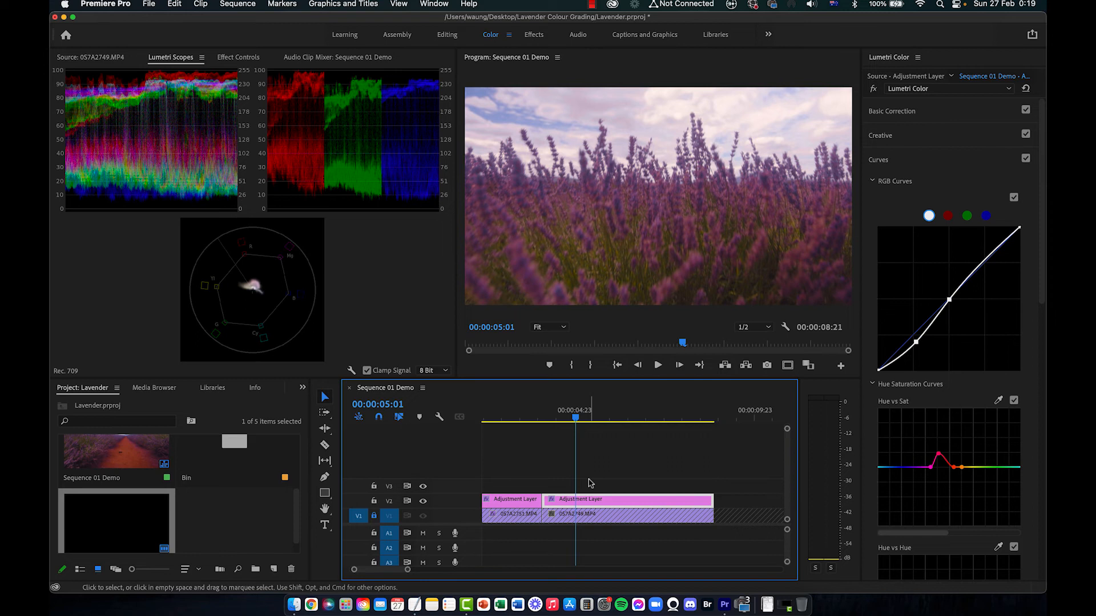
# Play back the second clip under the duplicated adjustment layer, replaying it from near its start to review the grade.
pyautogui.press('space')
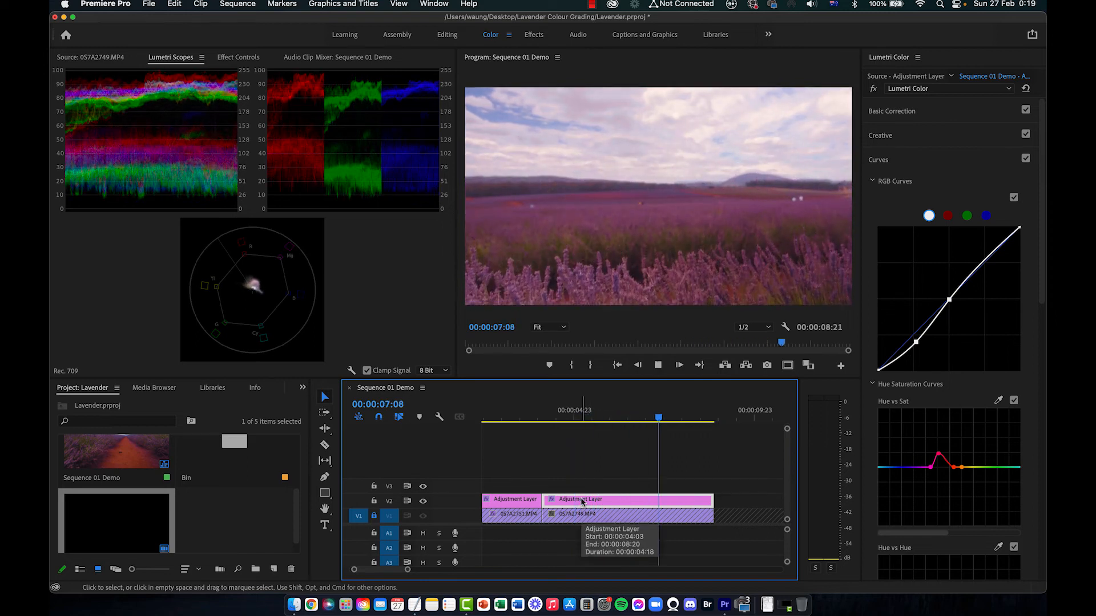
pyautogui.click(552, 416)
pyautogui.press('space')
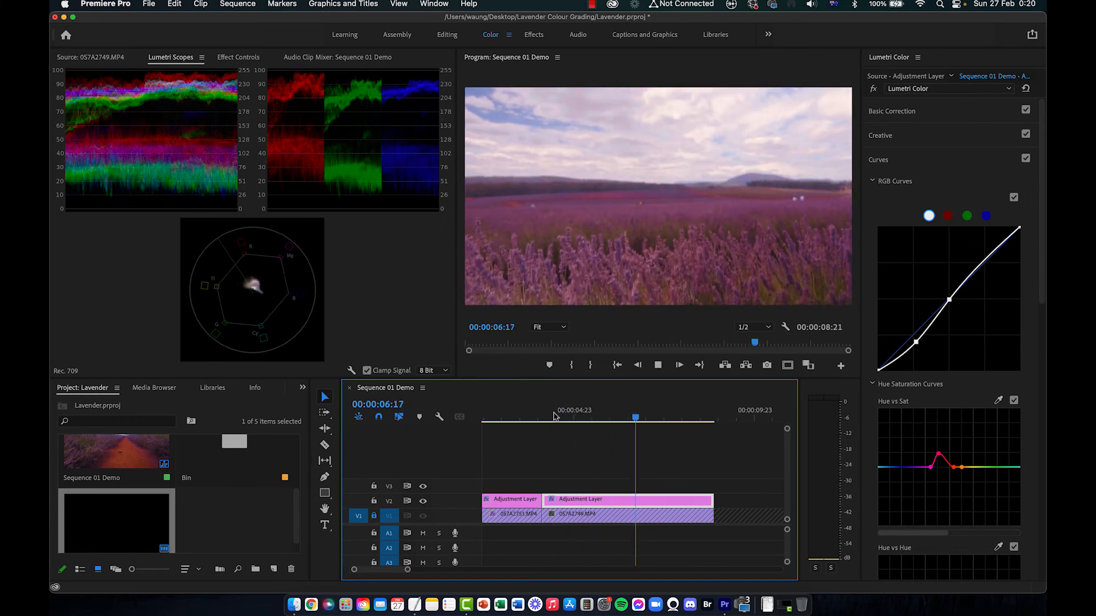
# Set the Basic Correction contrast to 55.4, highlights to -54.0 and whites to 12.2 on the second clip's adjustment layer.
pyautogui.click(891, 111)
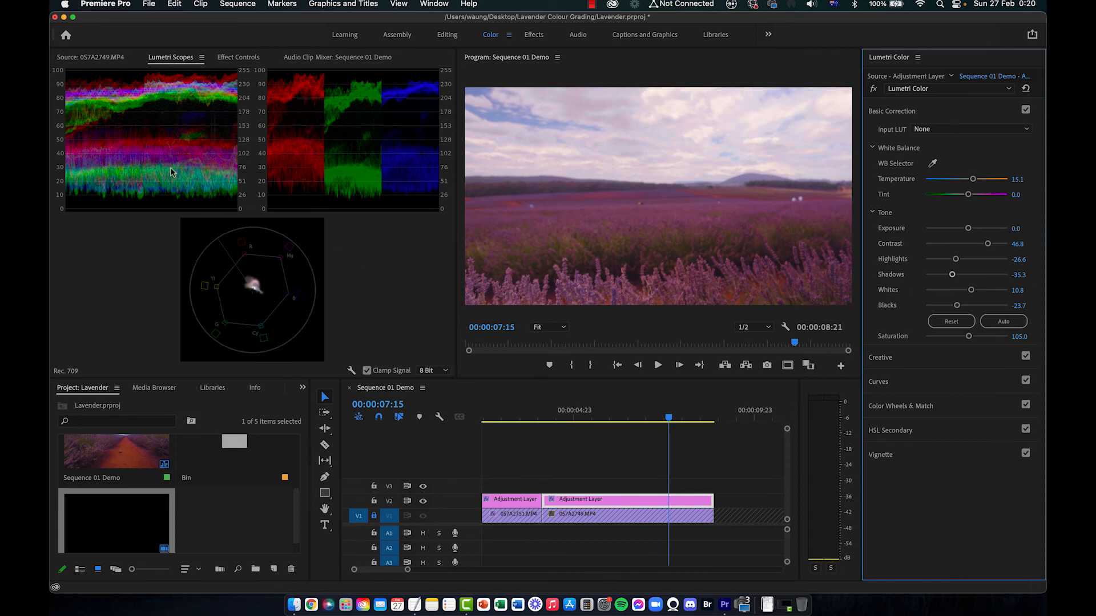
pyautogui.moveTo(955, 259); pyautogui.dragTo(989, 245)
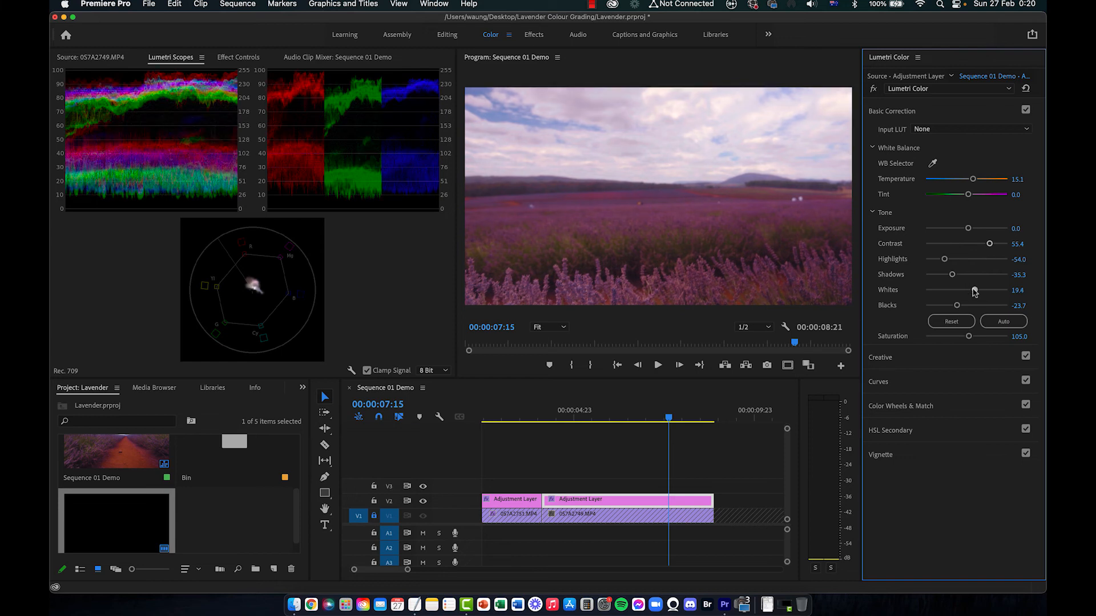
pyautogui.moveTo(973, 291); pyautogui.dragTo(971, 292)
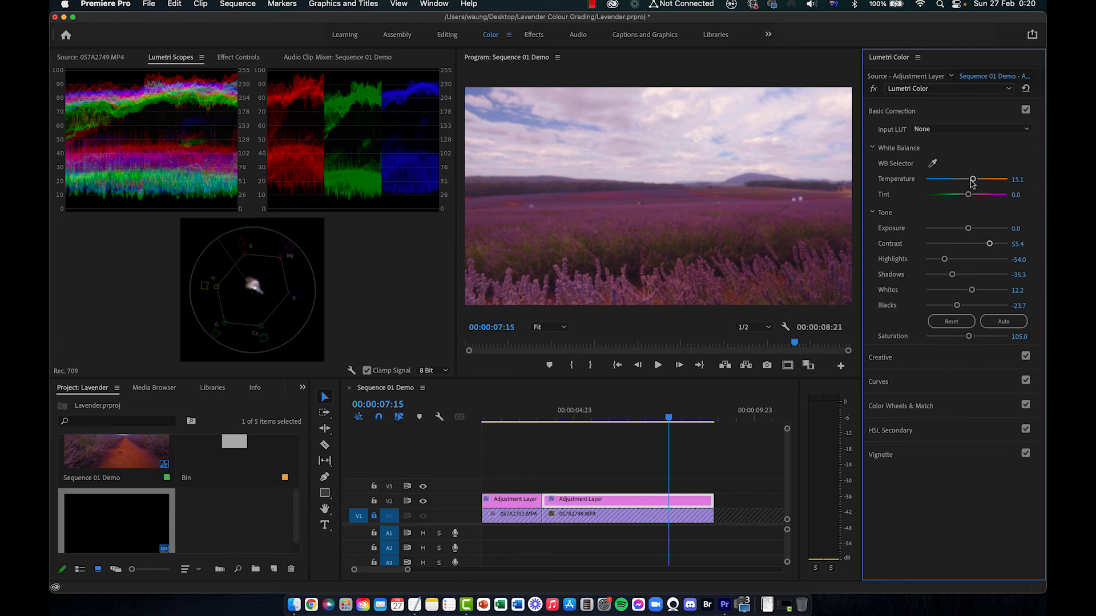
pyautogui.moveTo(974, 181); pyautogui.dragTo(972, 181)
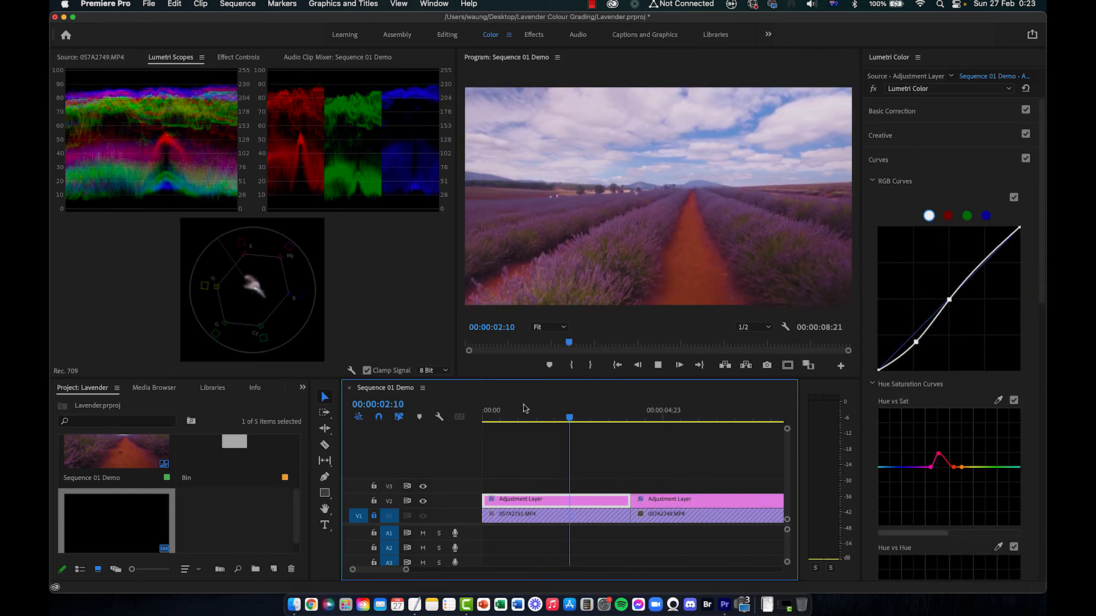
# Try tinting the first clip at 00:00:03:17 with the color wheels, shadows toward magenta, midtones and highlights toward blue-violet.
pyautogui.press('space')
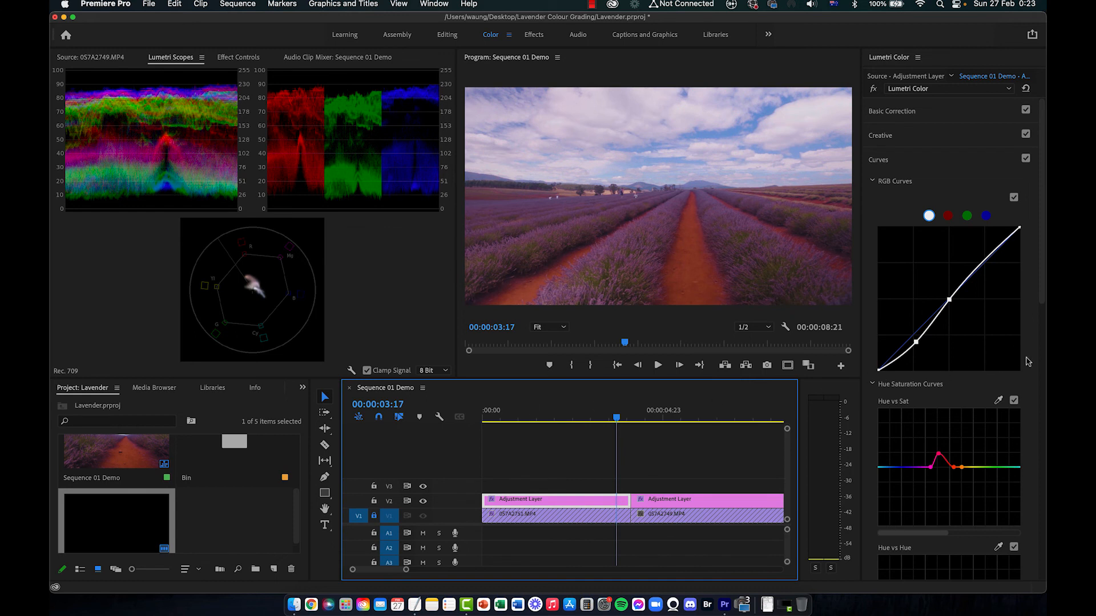
pyautogui.scroll(-10, 1027, 362)
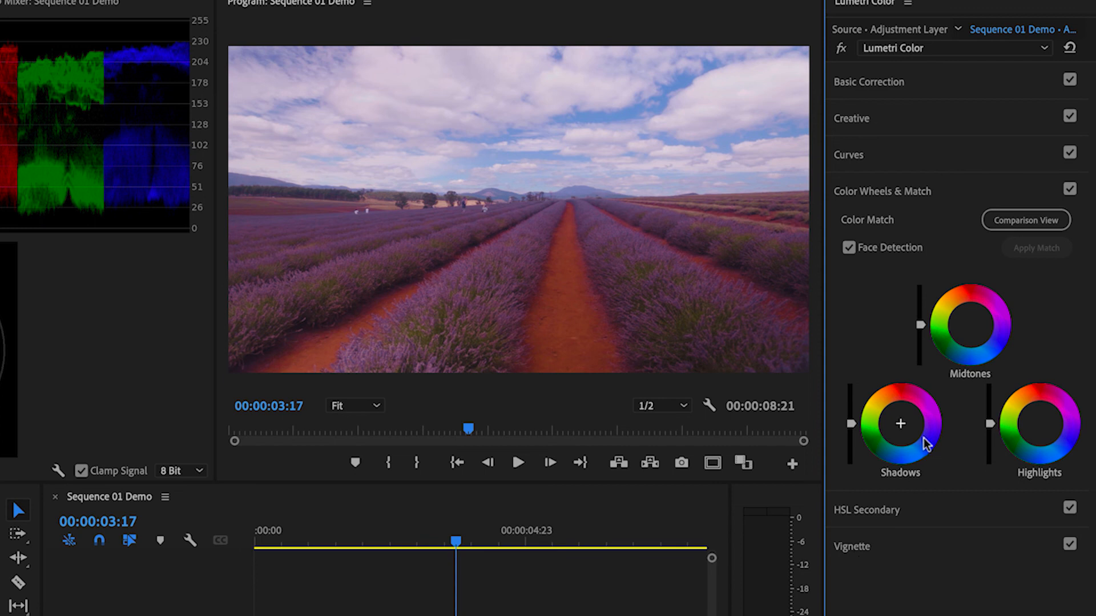
pyautogui.click(911, 420)
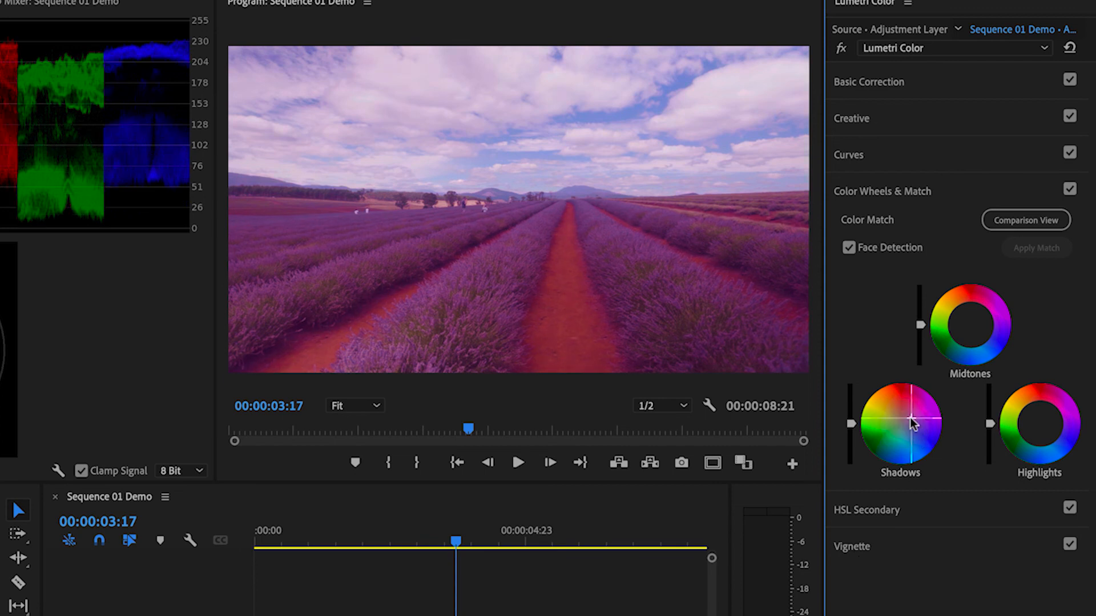
pyautogui.click(977, 327)
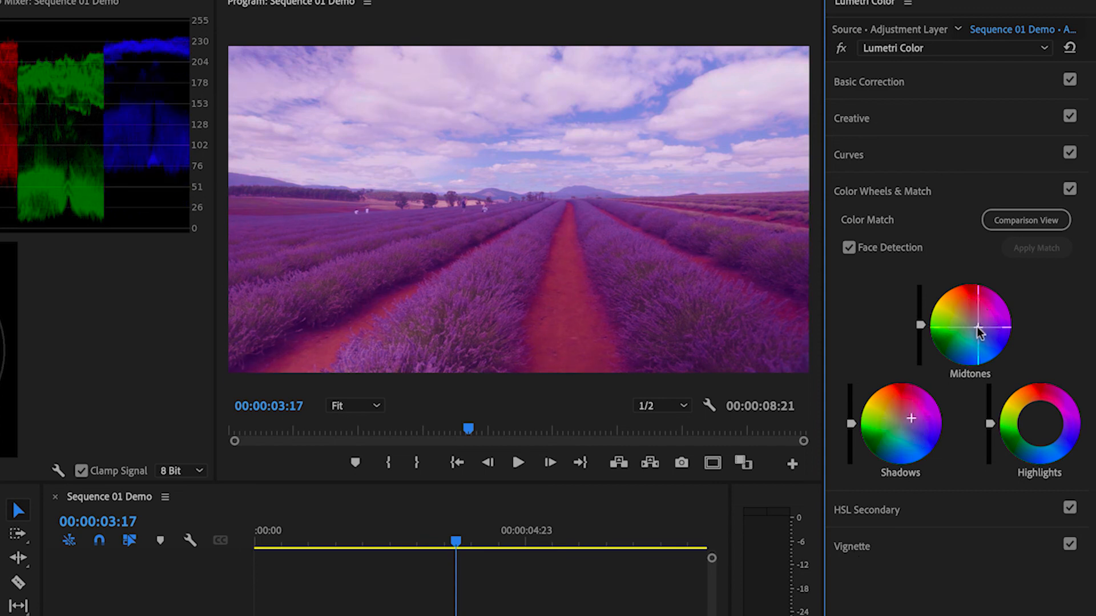
pyautogui.click(1047, 429)
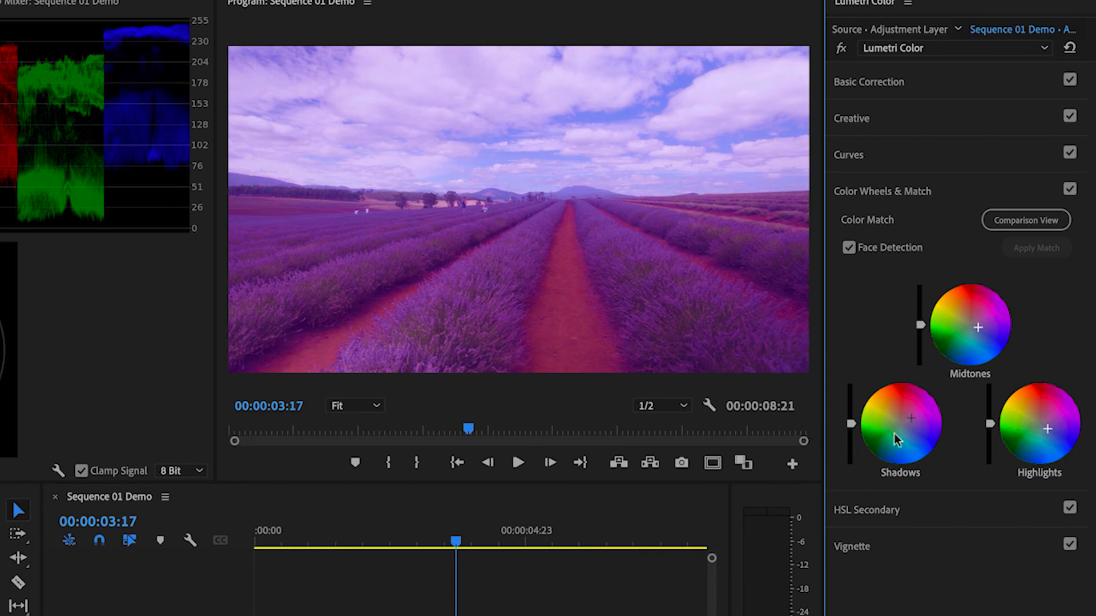
# Reset the shadows, midtones and highlights color wheels to neutral.
pyautogui.doubleClick(899, 435)
pyautogui.doubleClick(973, 327)
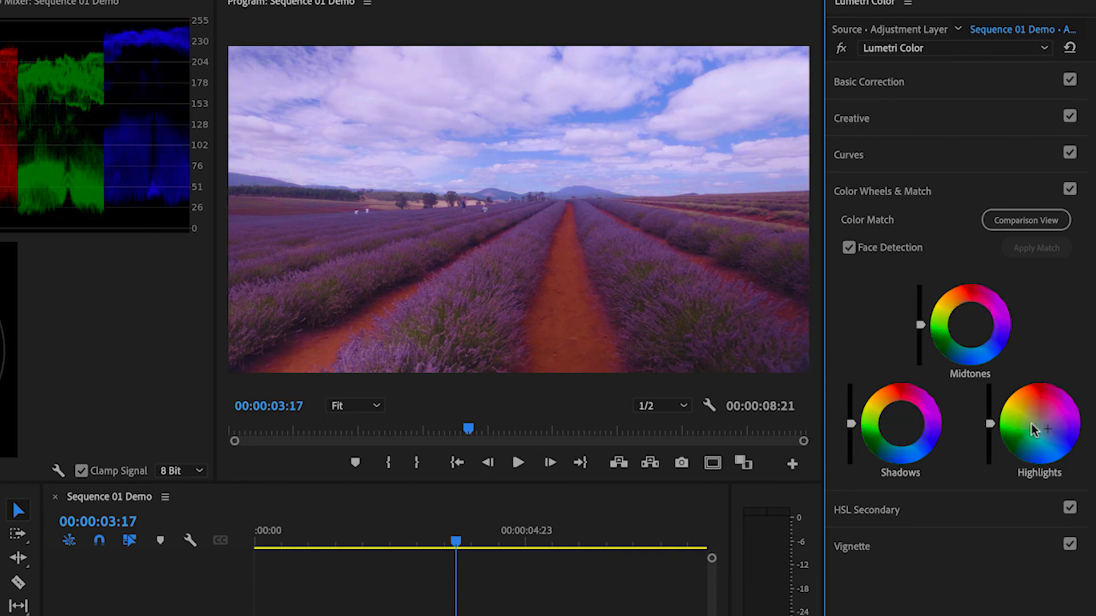
pyautogui.doubleClick(1033, 425)
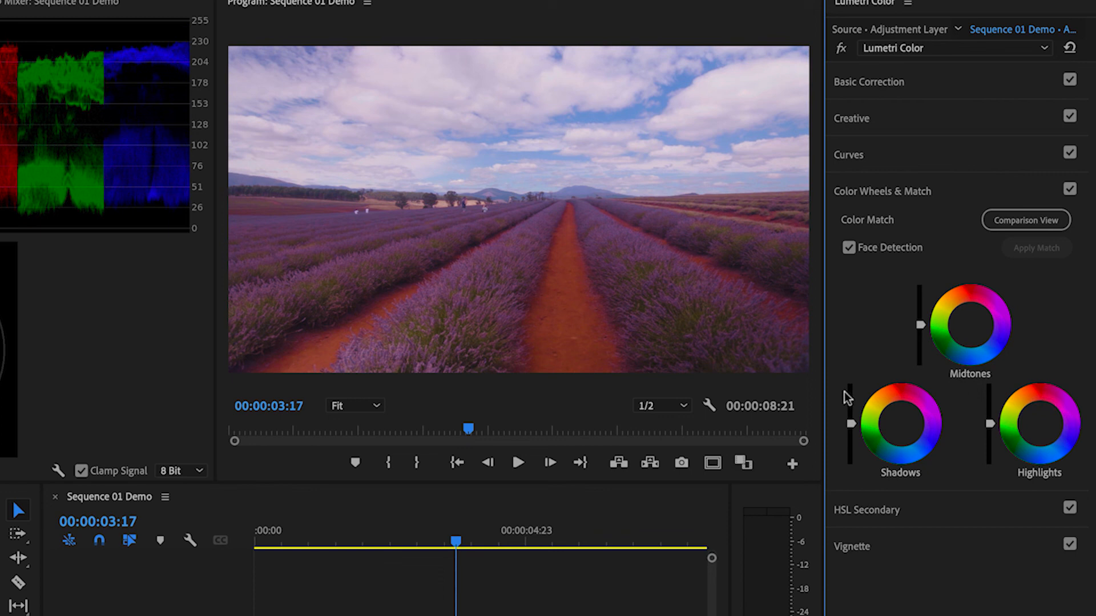
# Look at the HSL Secondary settings and give the first clip's adjustment layer a slight dark vignette with a small negative amount.
pyautogui.click(922, 515)
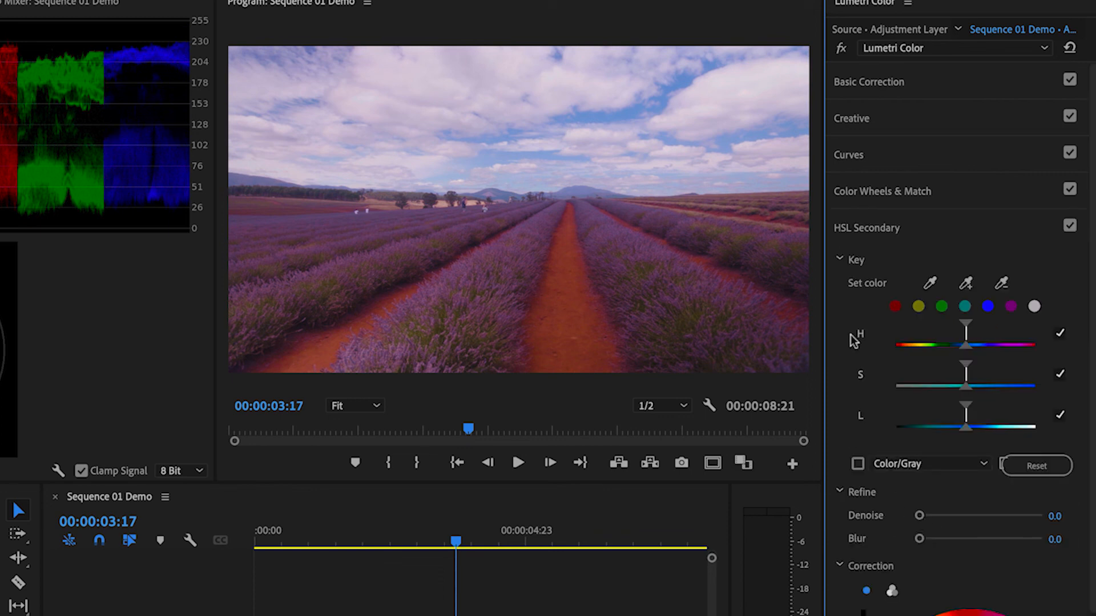
pyautogui.click(876, 236)
pyautogui.click(856, 264)
pyautogui.moveTo(983, 292); pyautogui.dragTo(984, 294)
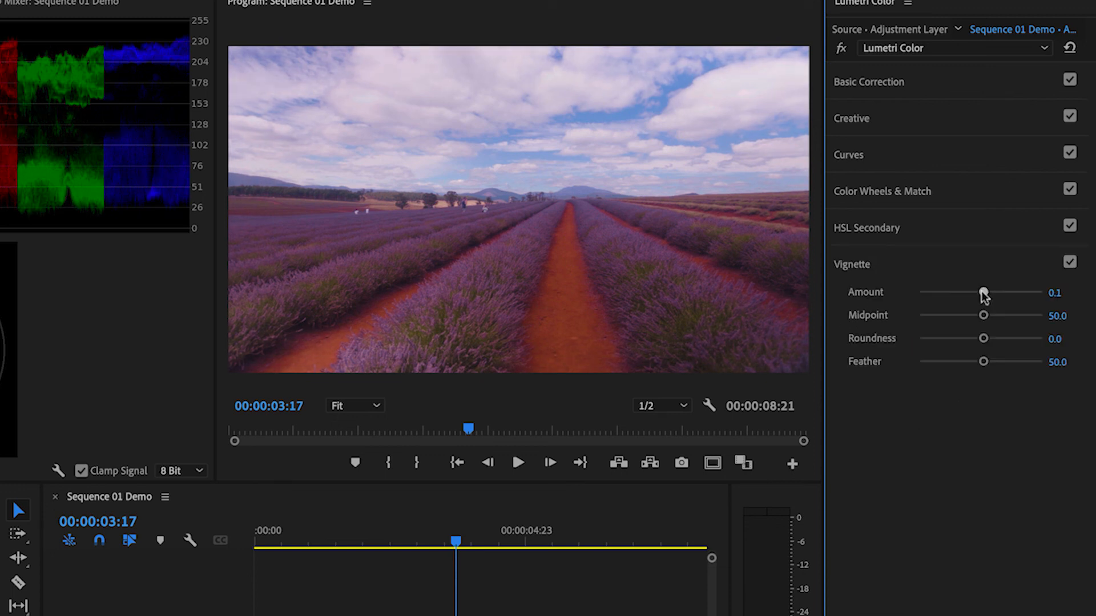
pyautogui.moveTo(983, 292); pyautogui.dragTo(978, 296)
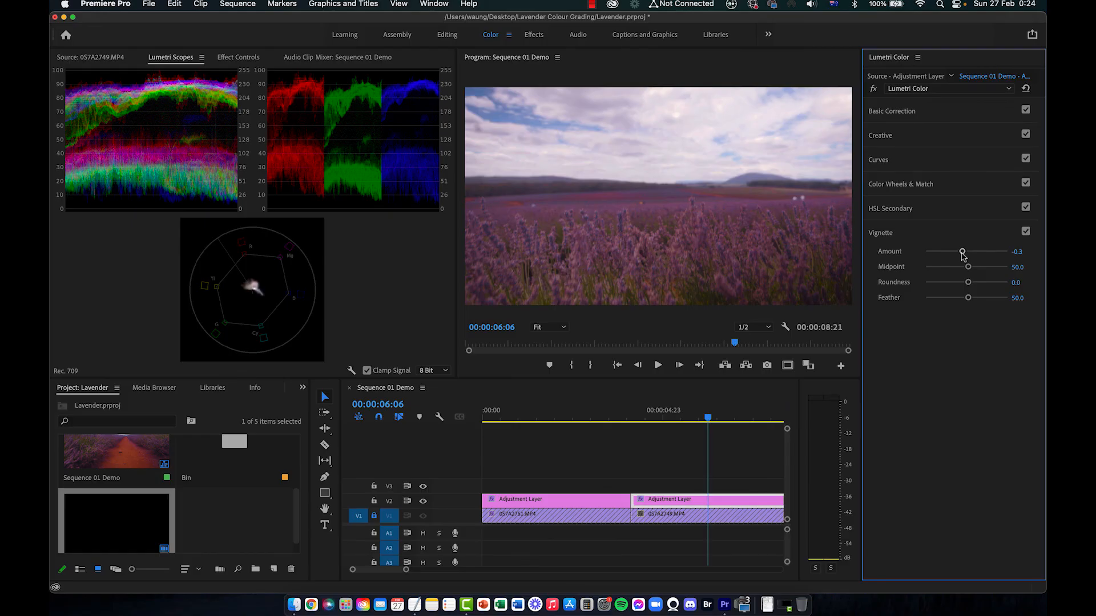
# Set the vignette amount to -0.2 on the second clip's adjustment layer and play the clip back to check it.
pyautogui.moveTo(962, 252); pyautogui.dragTo(969, 252)
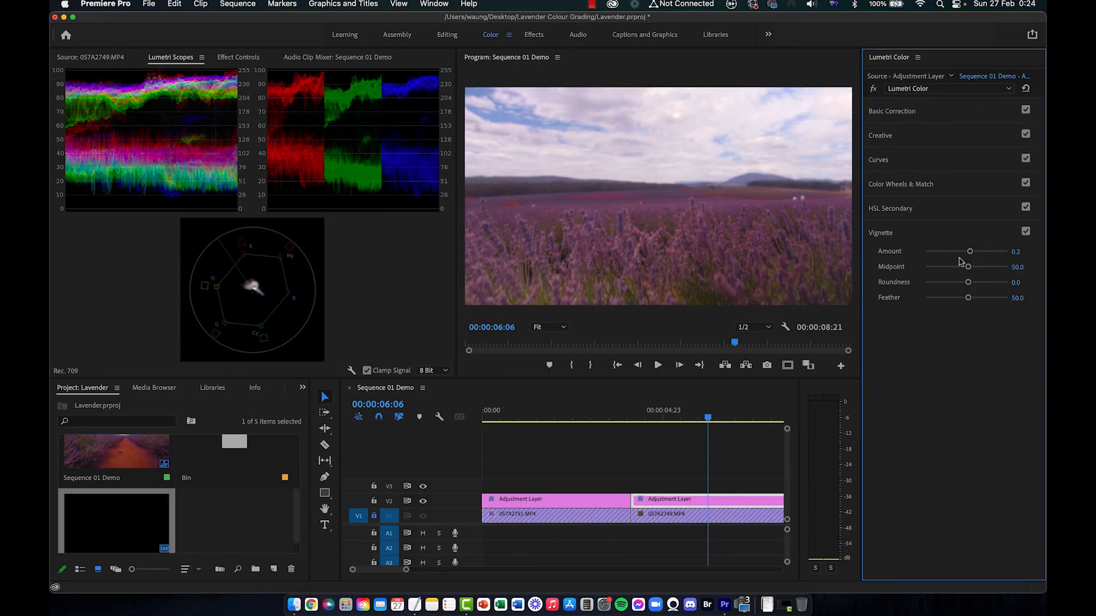
pyautogui.click(710, 500)
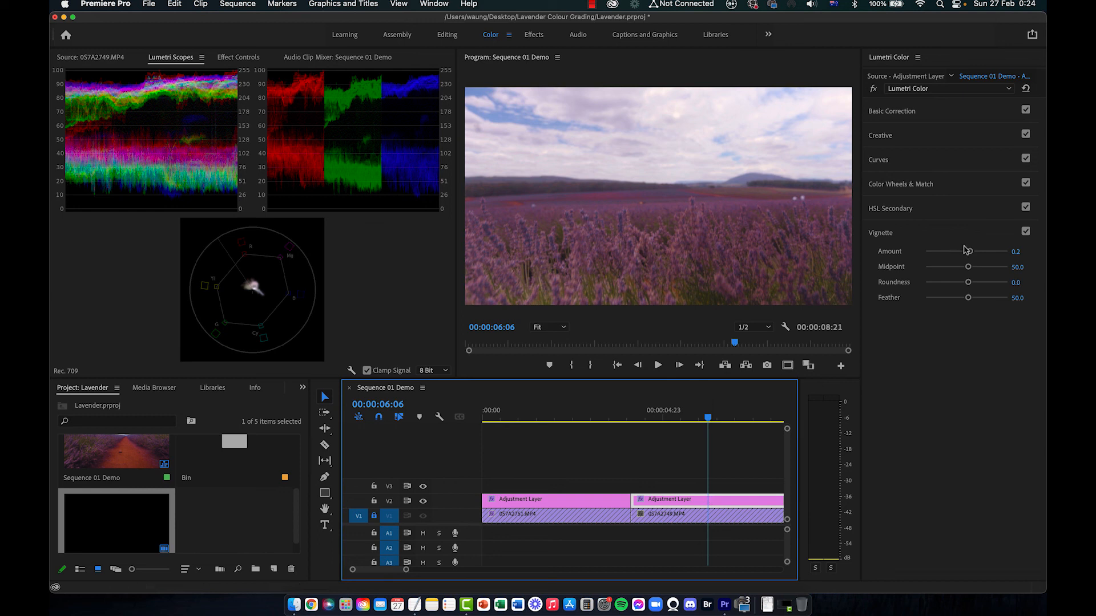
pyautogui.moveTo(970, 252); pyautogui.dragTo(964, 253)
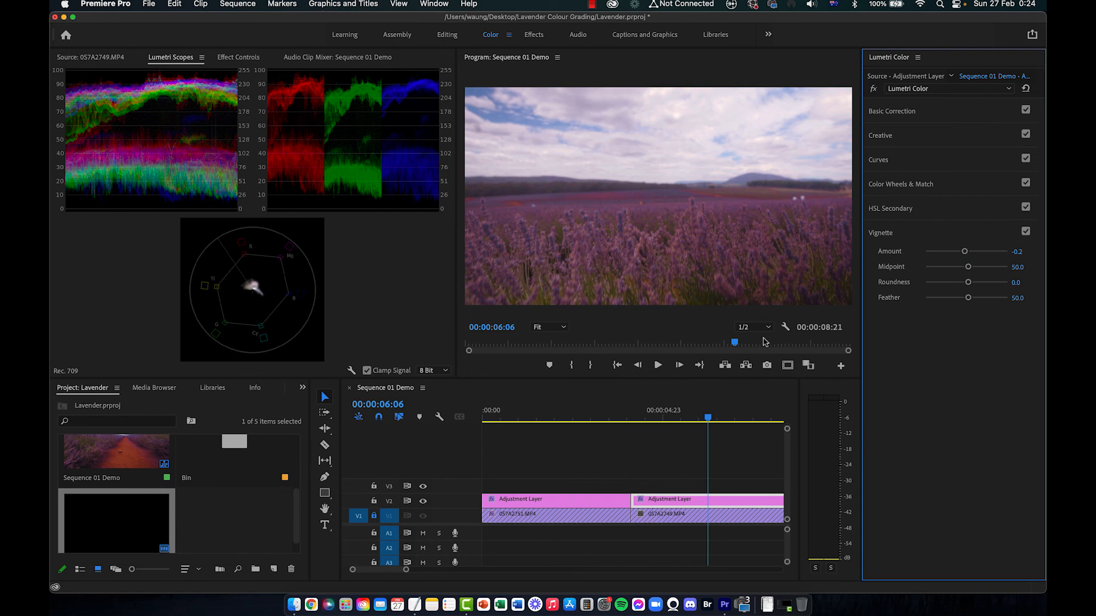
pyautogui.press('space')
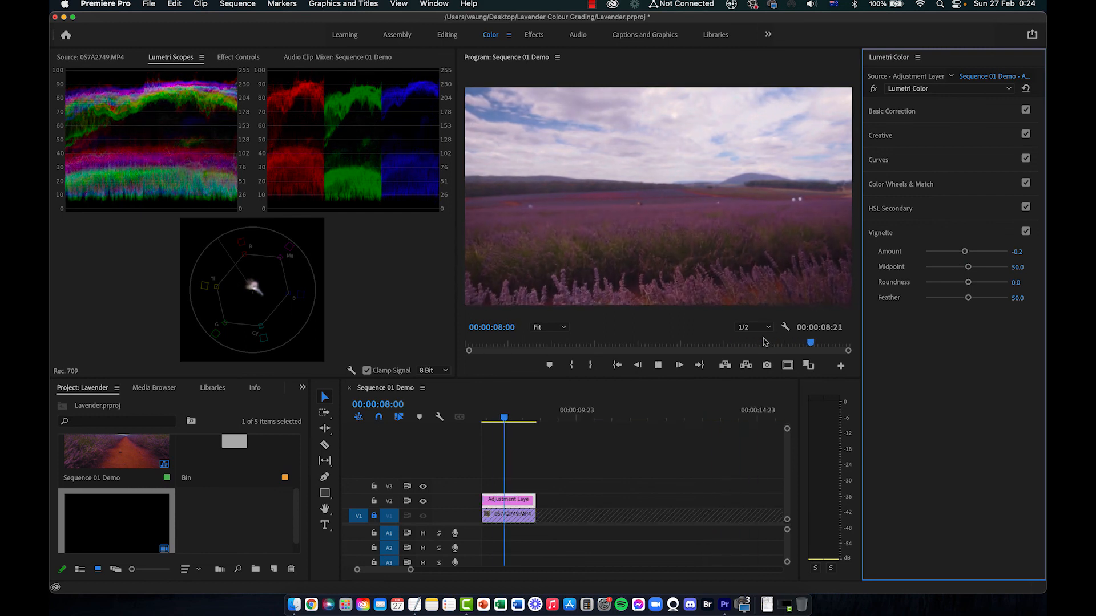